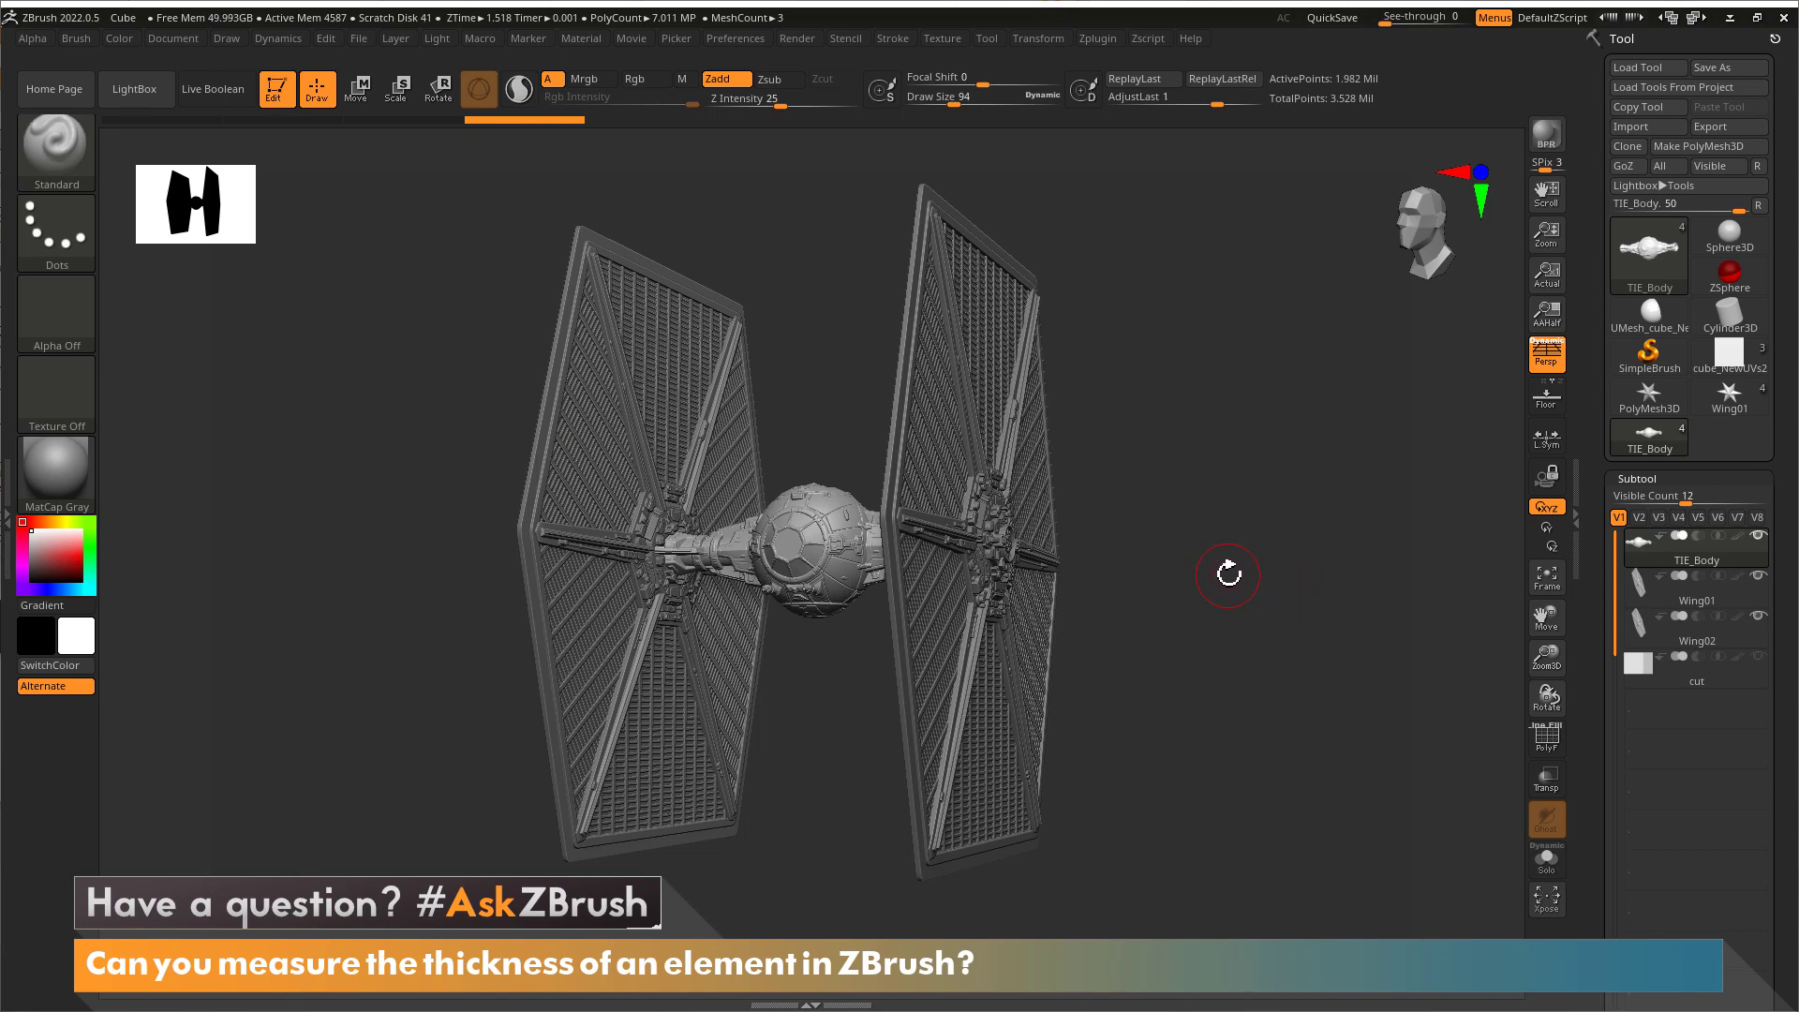
Hide the Wing02 subtool and inspect the exposed side of the TIE body.
{"action": "mouse_move", "coordinate": [1231, 571]}
{"action": "left_mouse_down"}
{"action": "mouse_move", "coordinate": [1235, 525]}
{"action": "mouse_move", "coordinate": [1200, 592]}
{"action": "mouse_move", "coordinate": [1229, 583]}
{"action": "left_mouse_up"}
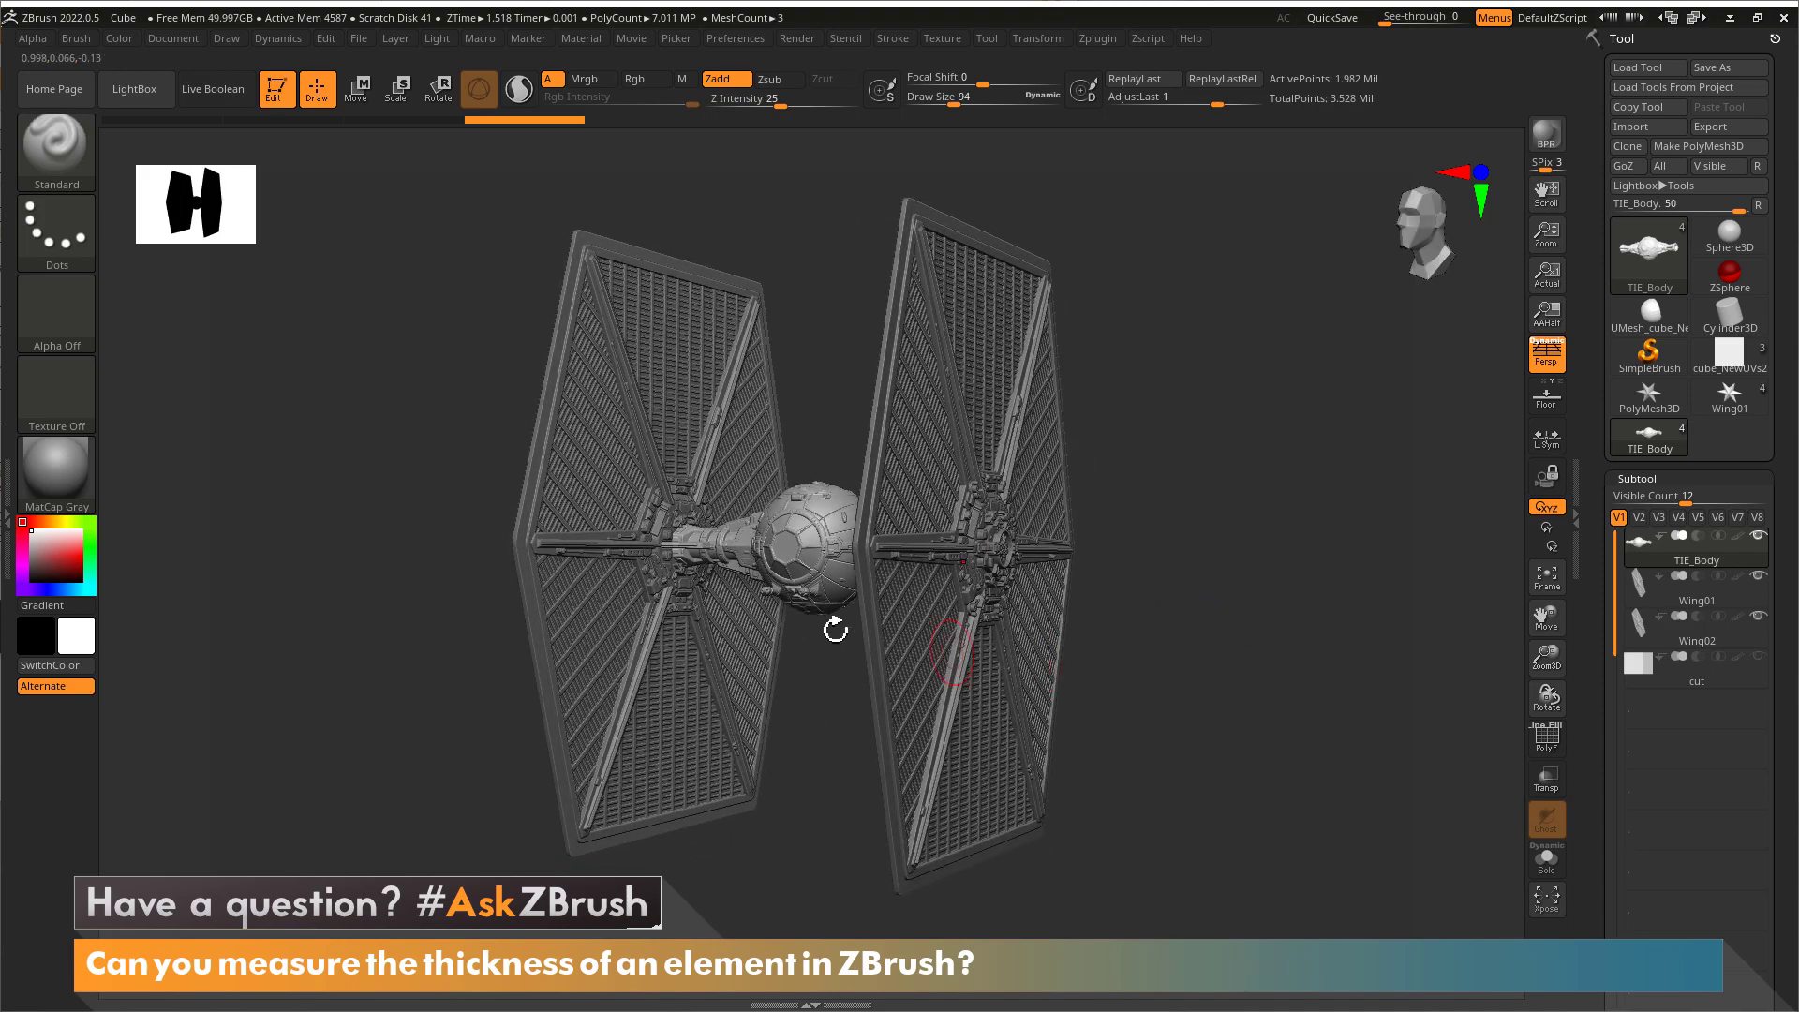
{"action": "right_click_drag", "start_coordinate": [795, 599], "coordinate": [863, 590]}
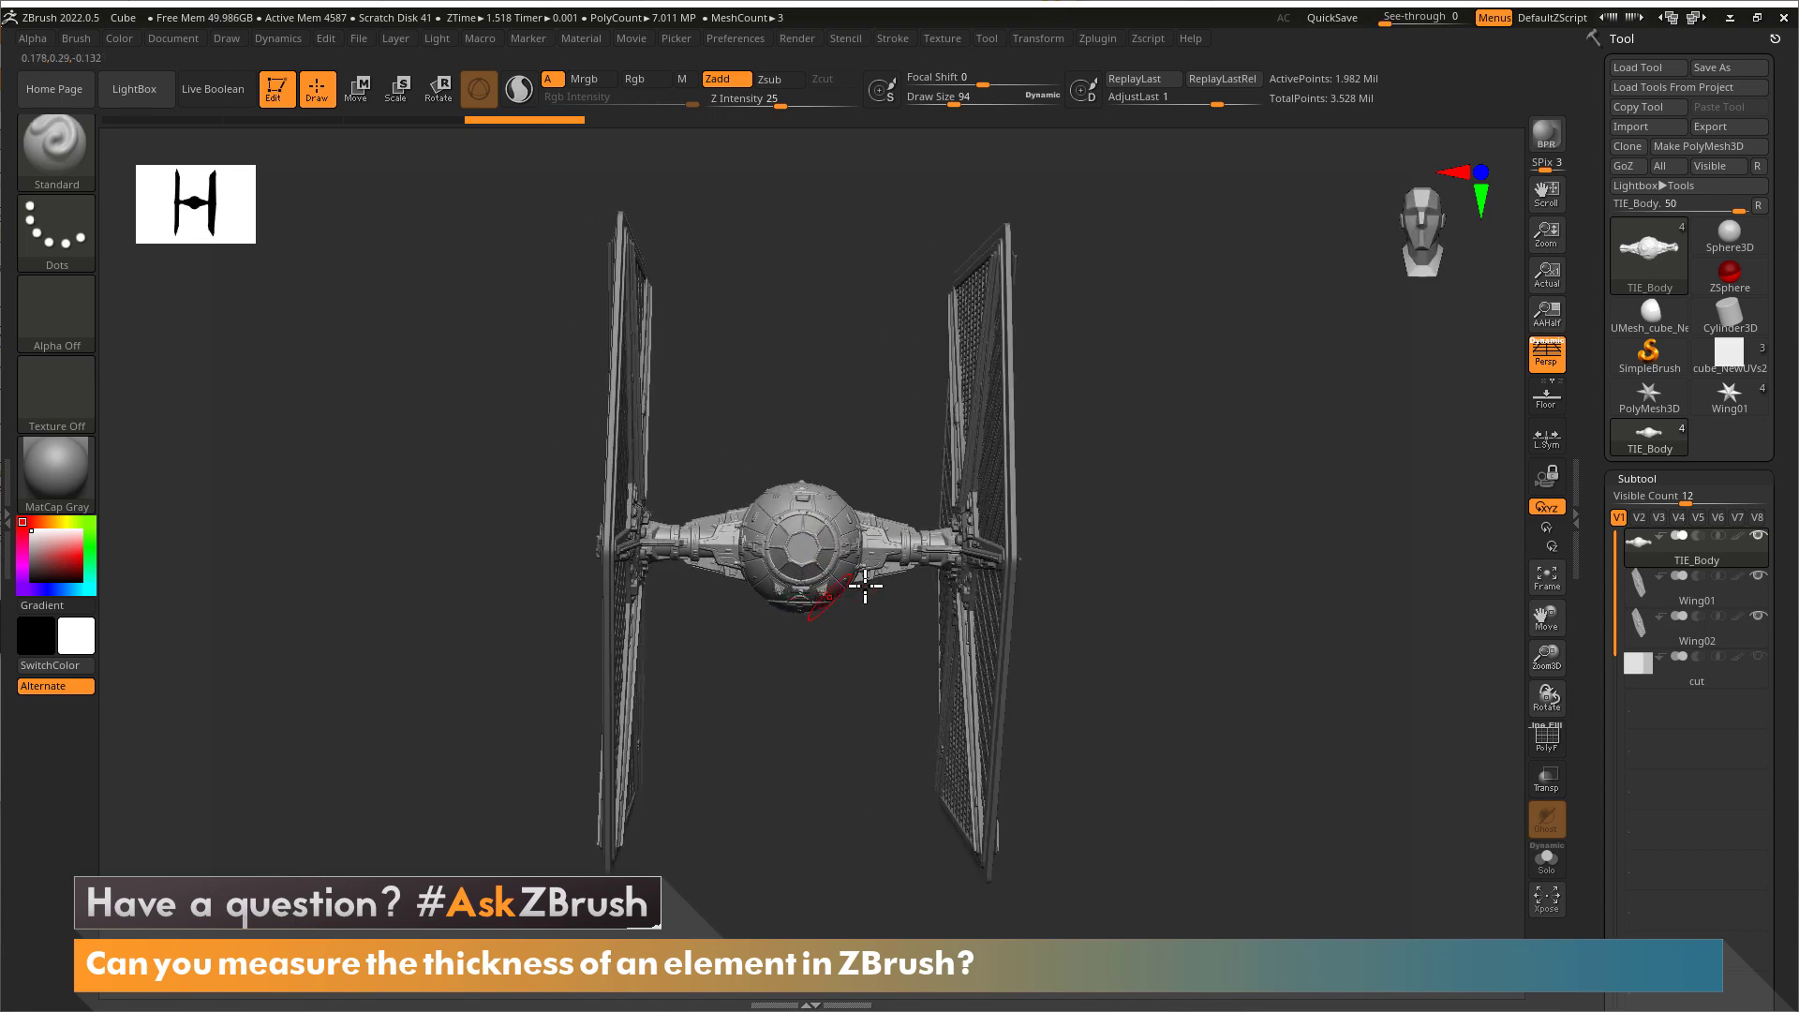
{"action": "right_click_drag", "start_coordinate": [984, 667], "coordinate": [1237, 647]}
{"action": "left_click", "coordinate": [1758, 616]}
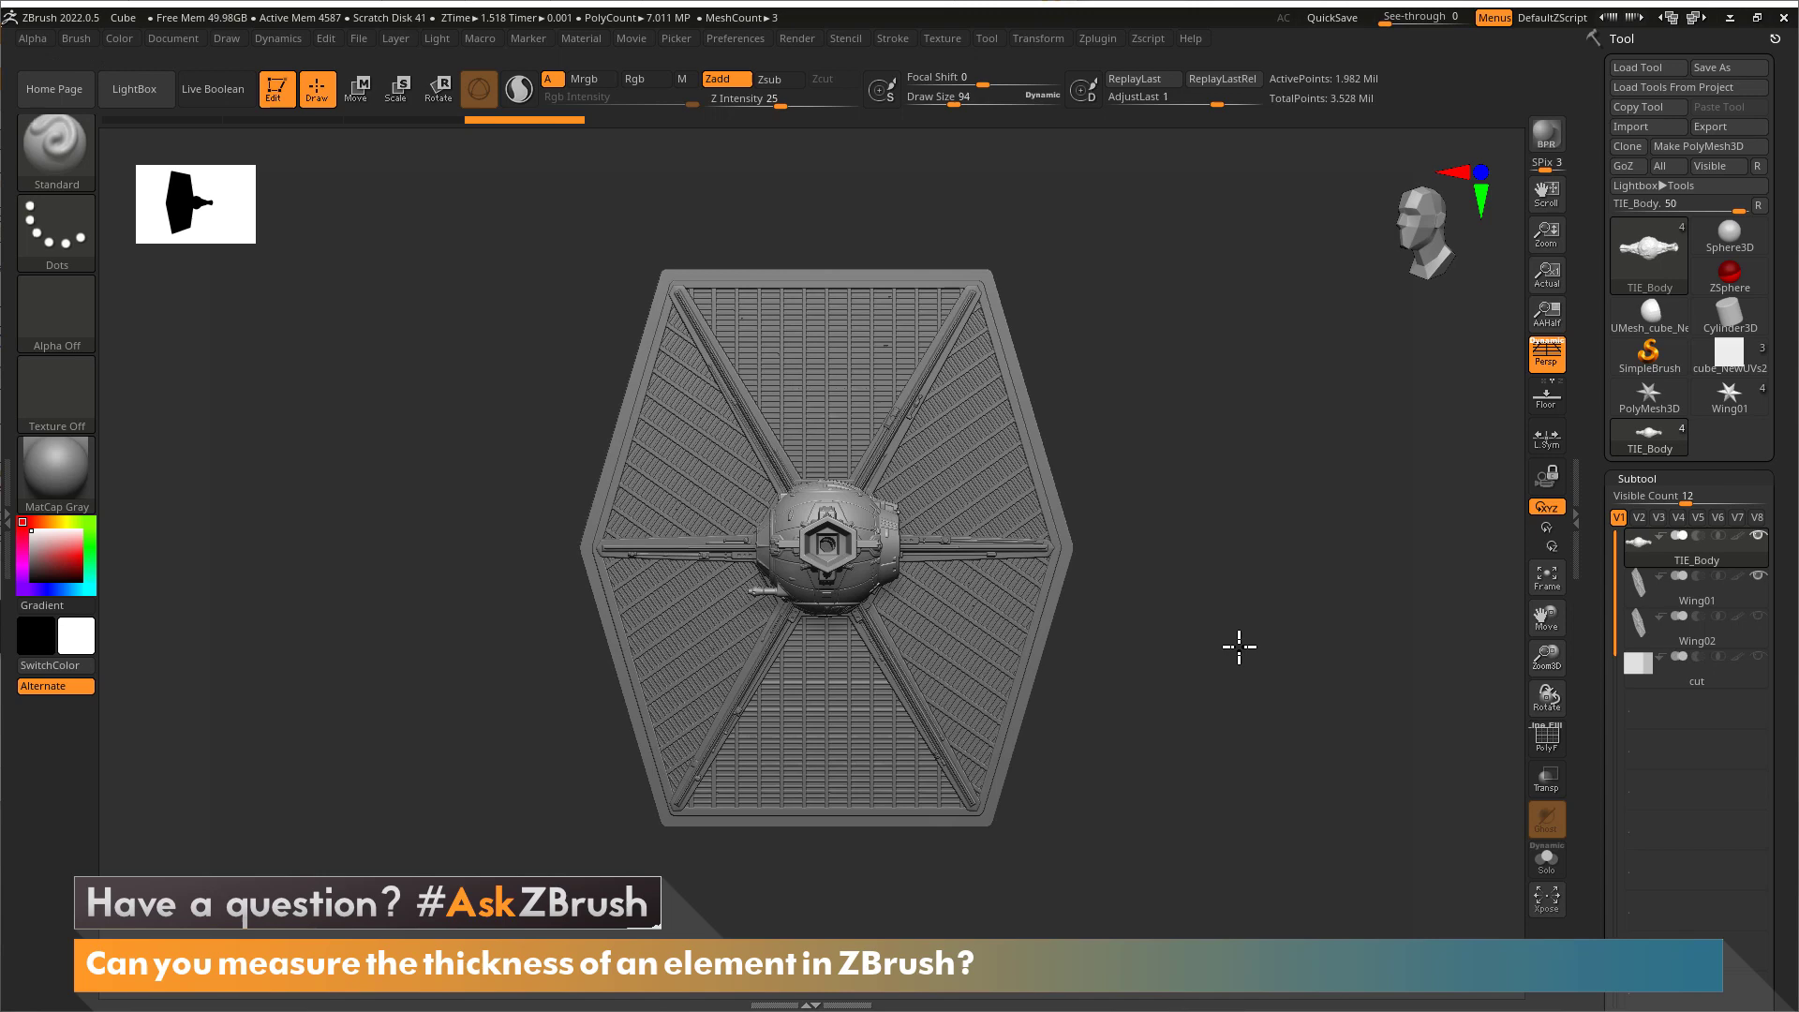
{"action": "mouse_move", "coordinate": [888, 565]}
{"action": "right_mouse_down", "text": "ctrl"}
{"action": "mouse_move", "coordinate": [948, 610]}
{"action": "mouse_move", "coordinate": [904, 573]}
{"action": "right_mouse_up", "text": "ctrl"}
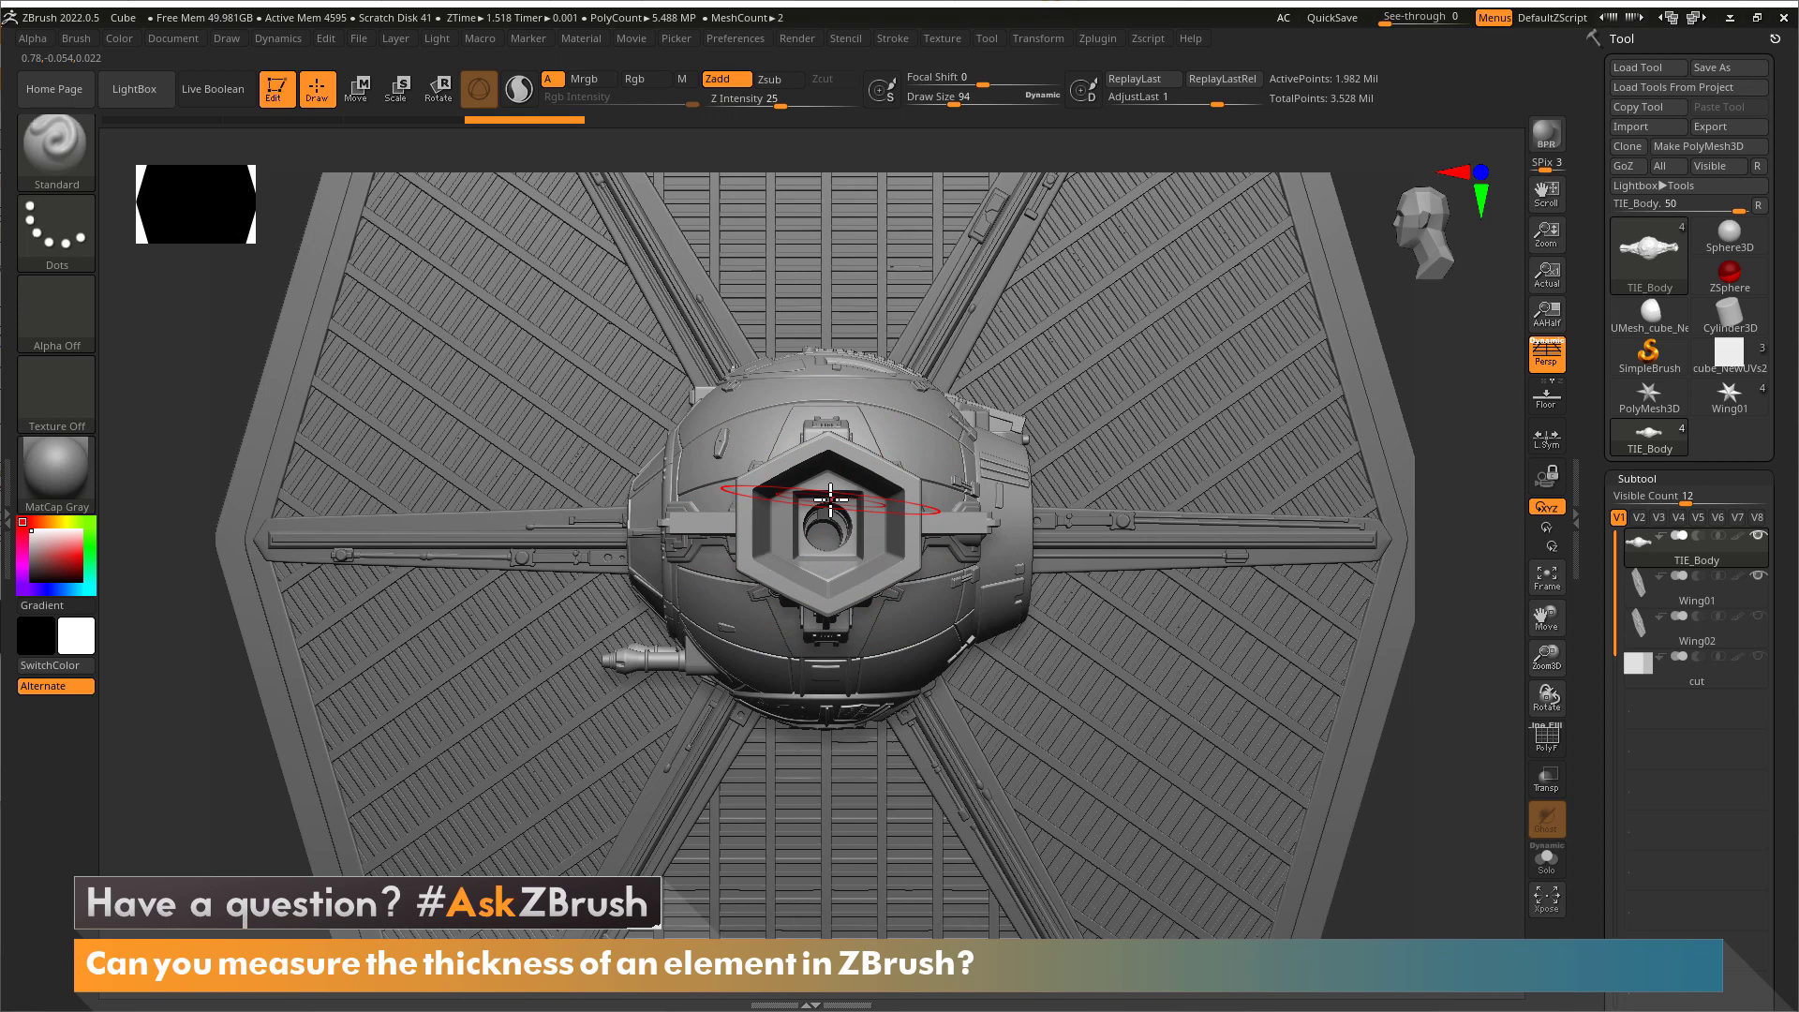
{"action": "right_click_drag", "start_coordinate": [956, 565], "coordinate": [823, 515], "text": "ctrl"}
{"action": "mouse_move", "coordinate": [1297, 675]}
{"action": "right_mouse_down", "text": "alt"}
{"action": "mouse_move", "coordinate": [1196, 671]}
{"action": "mouse_move", "coordinate": [1245, 645]}
{"action": "right_mouse_up", "text": "alt"}
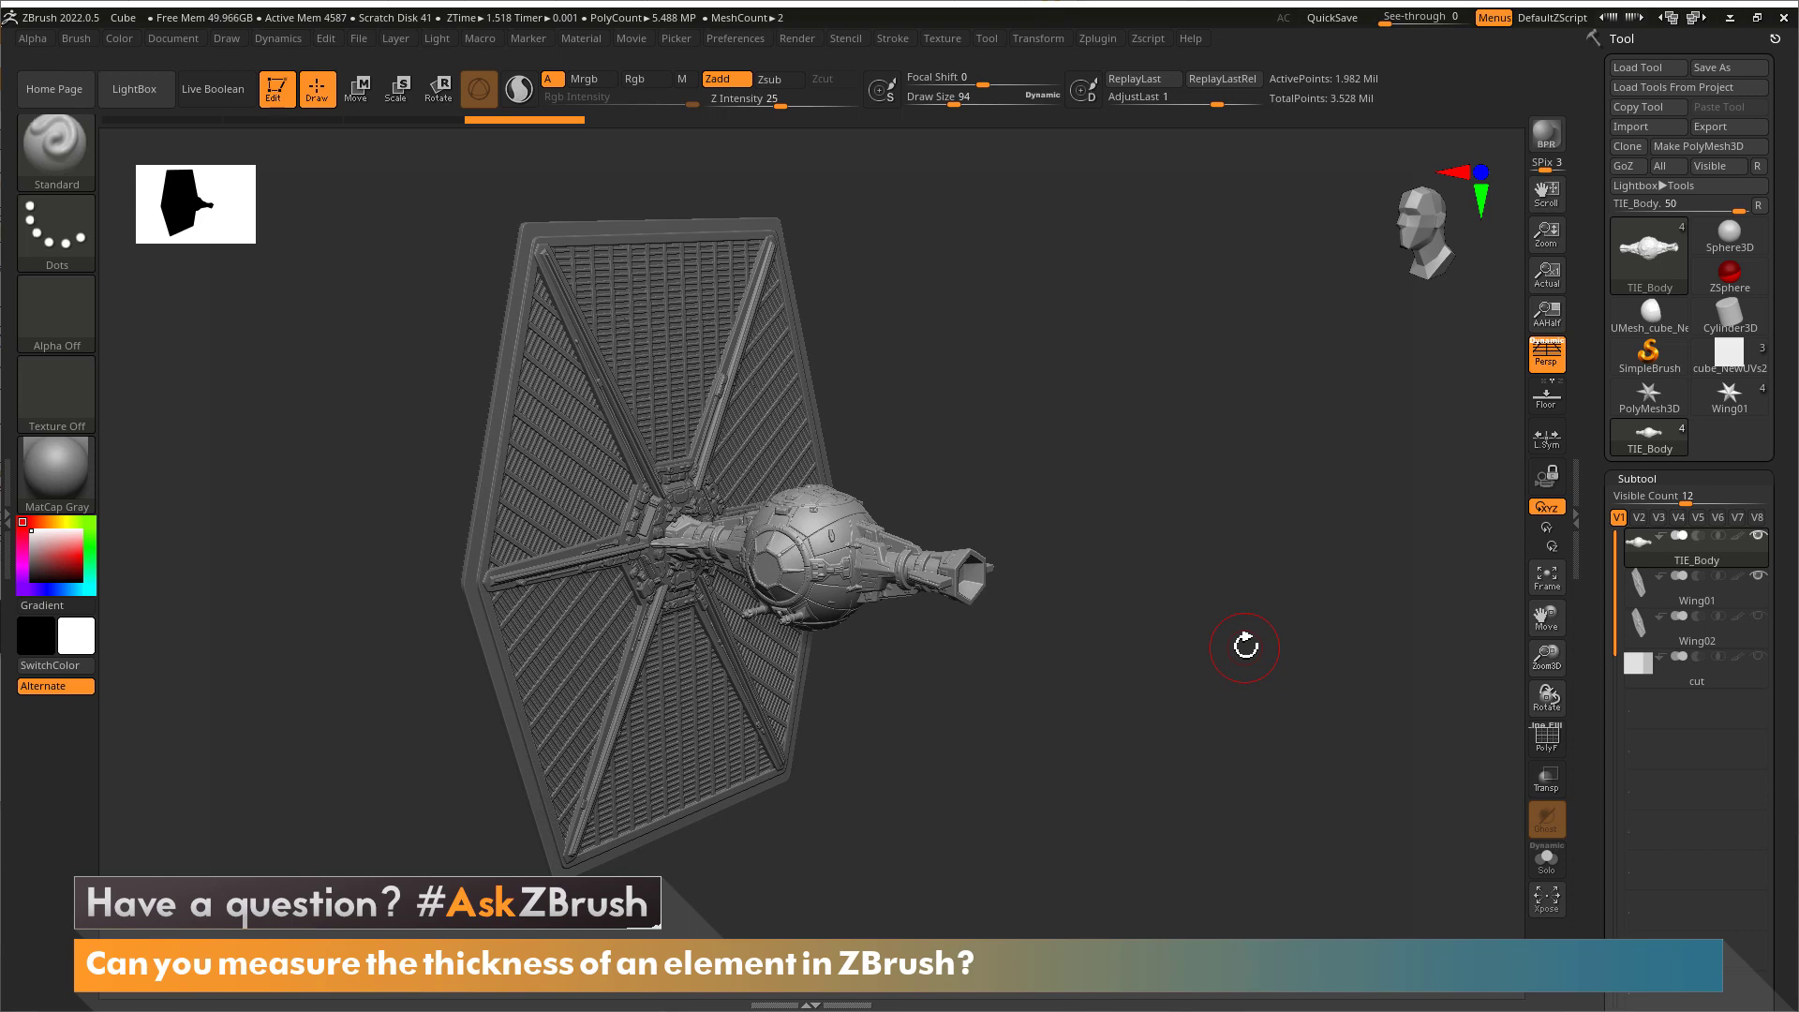
Set the scene scale for TIE_Body with Scale Master, choosing the 75.02 x 29.89 x 32.79 mm size.
{"action": "left_click", "coordinate": [1098, 39]}
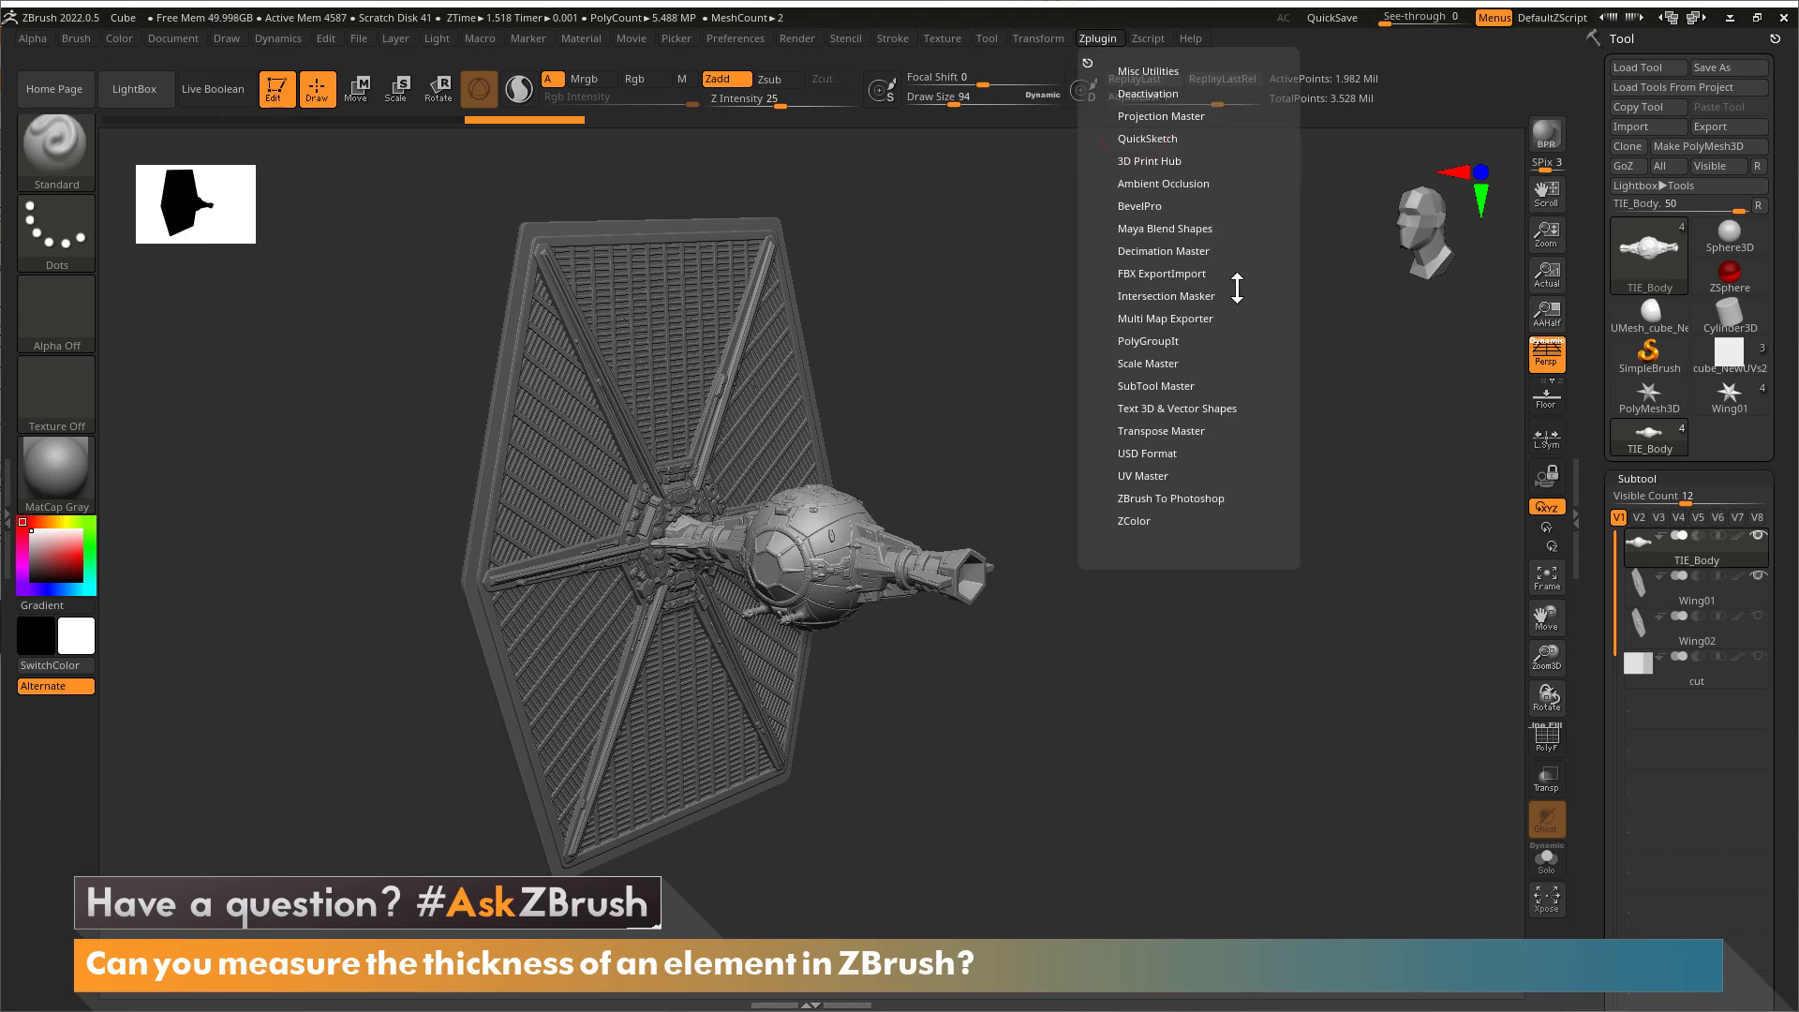
{"action": "left_click", "coordinate": [1166, 364]}
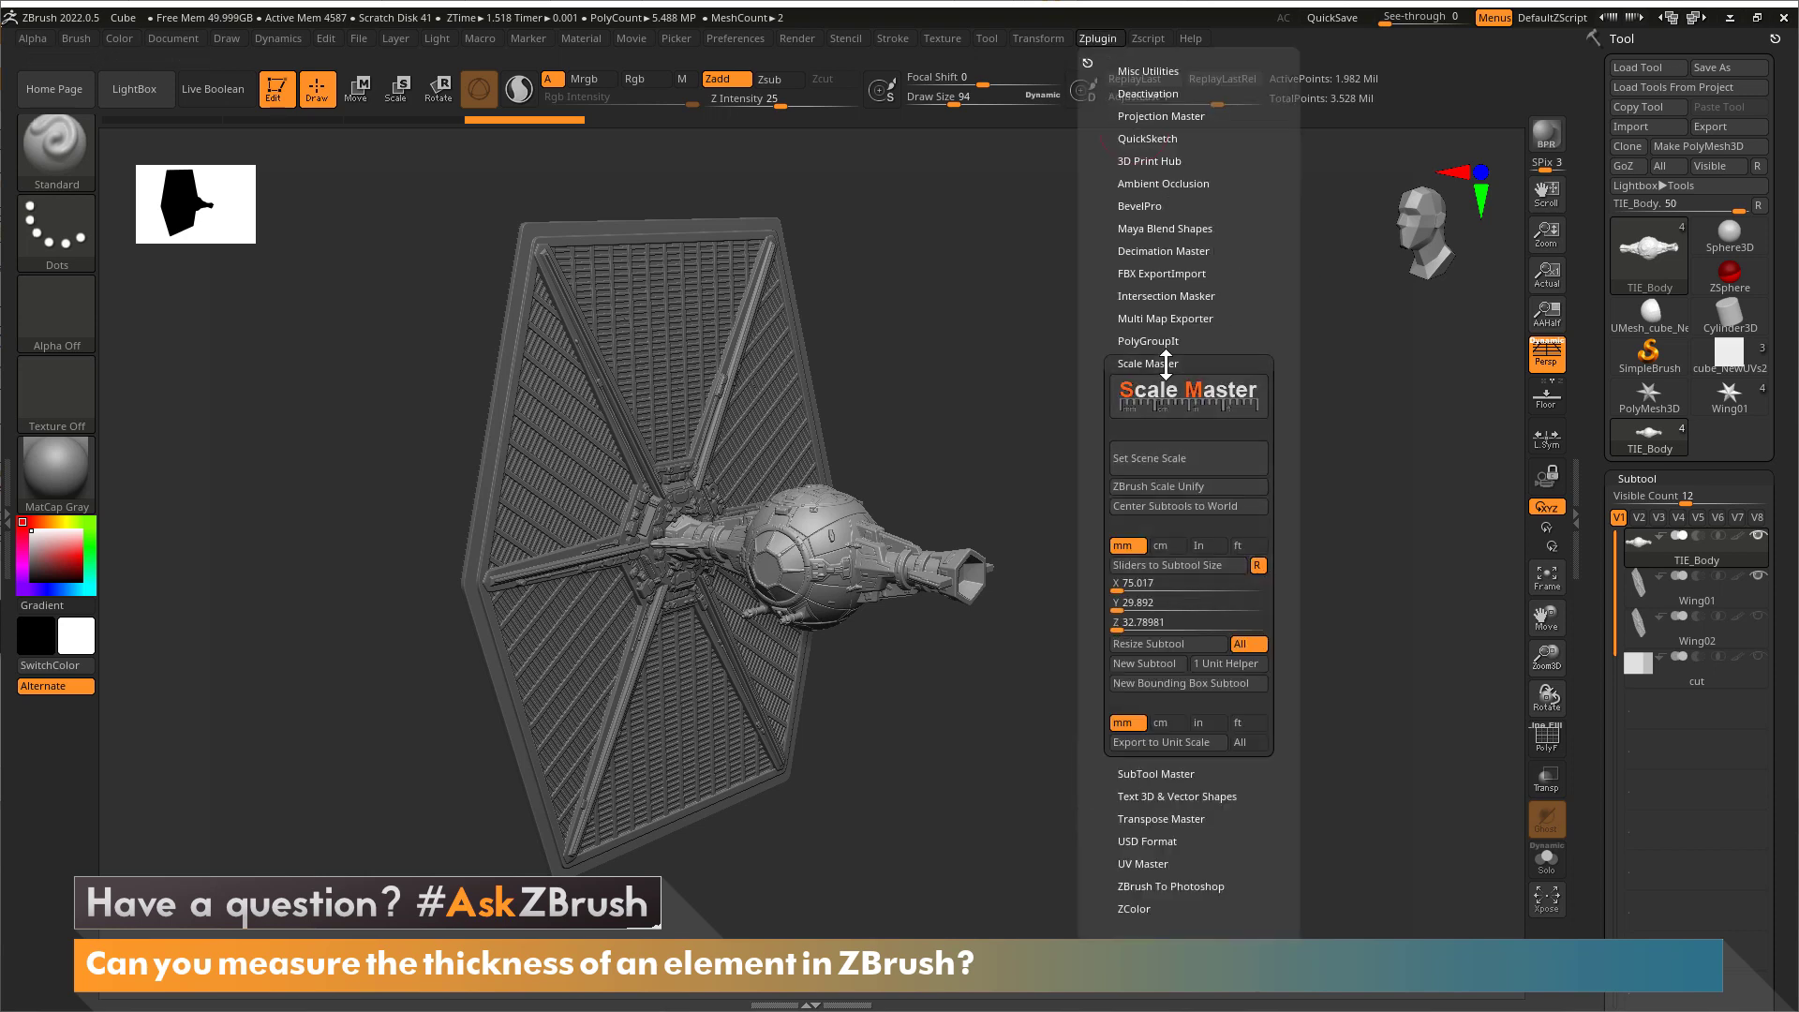
{"action": "left_click", "coordinate": [1187, 459]}
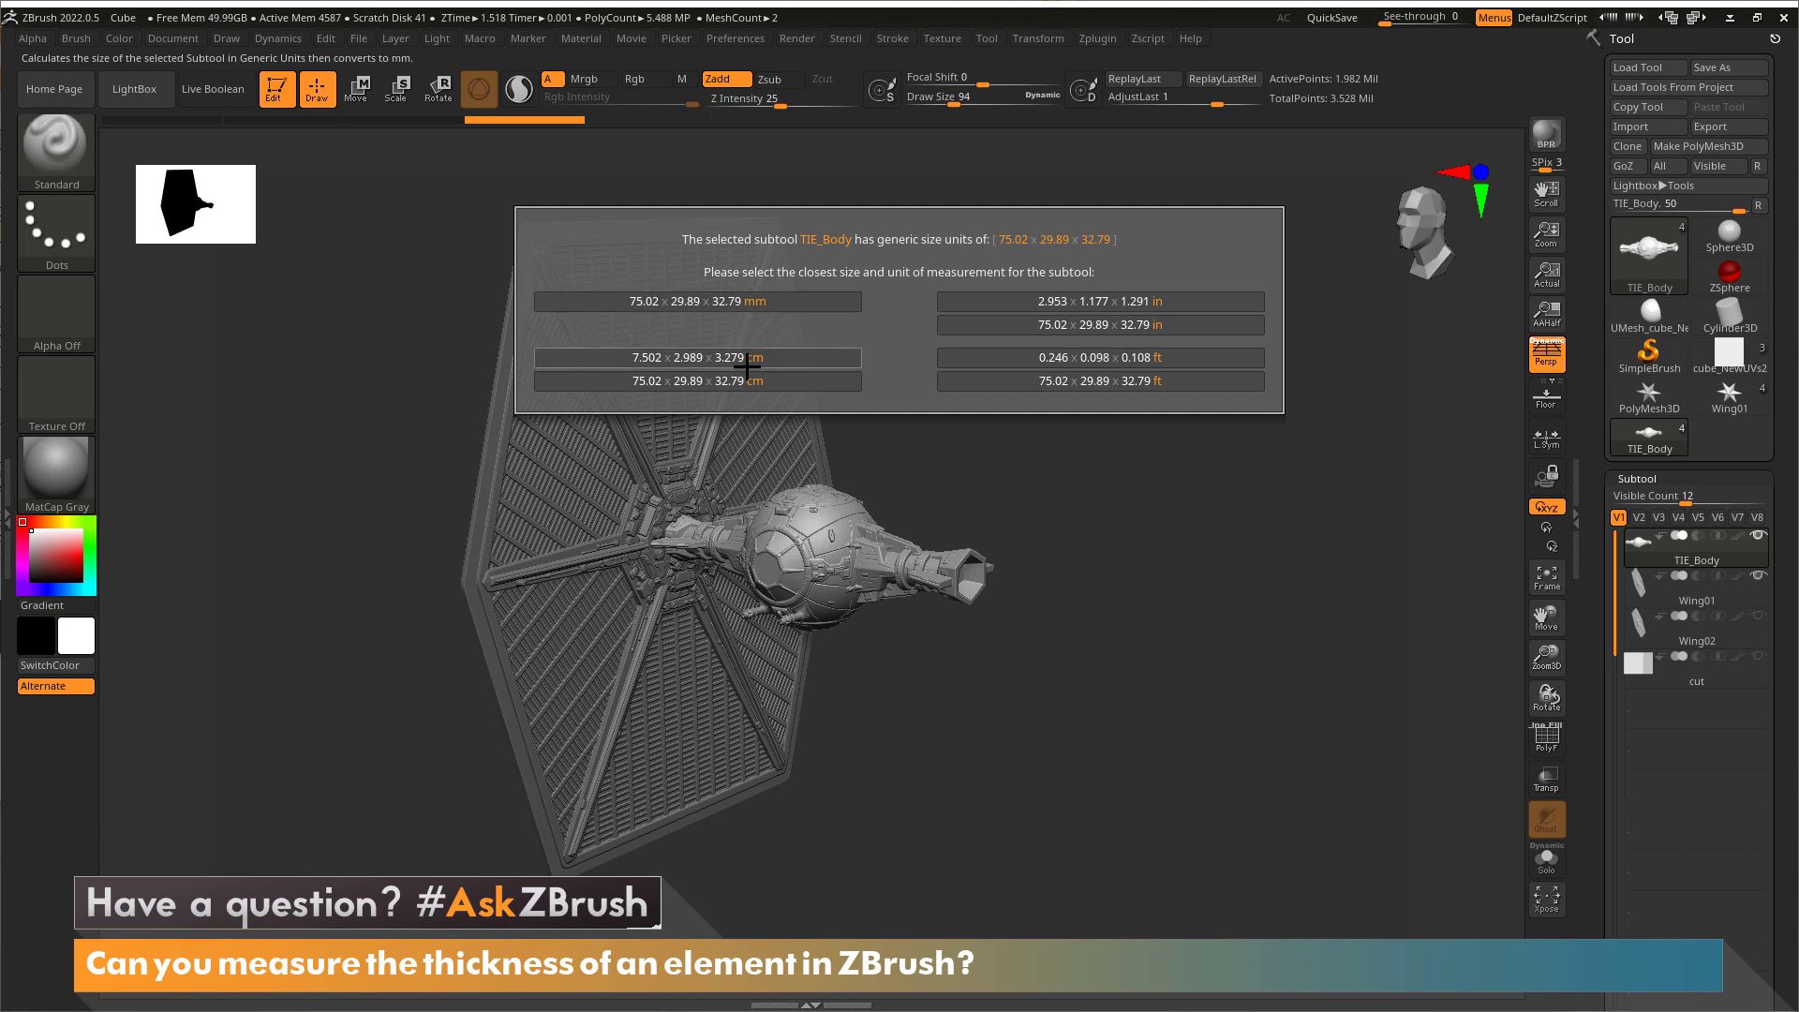
{"action": "left_click", "coordinate": [789, 302]}
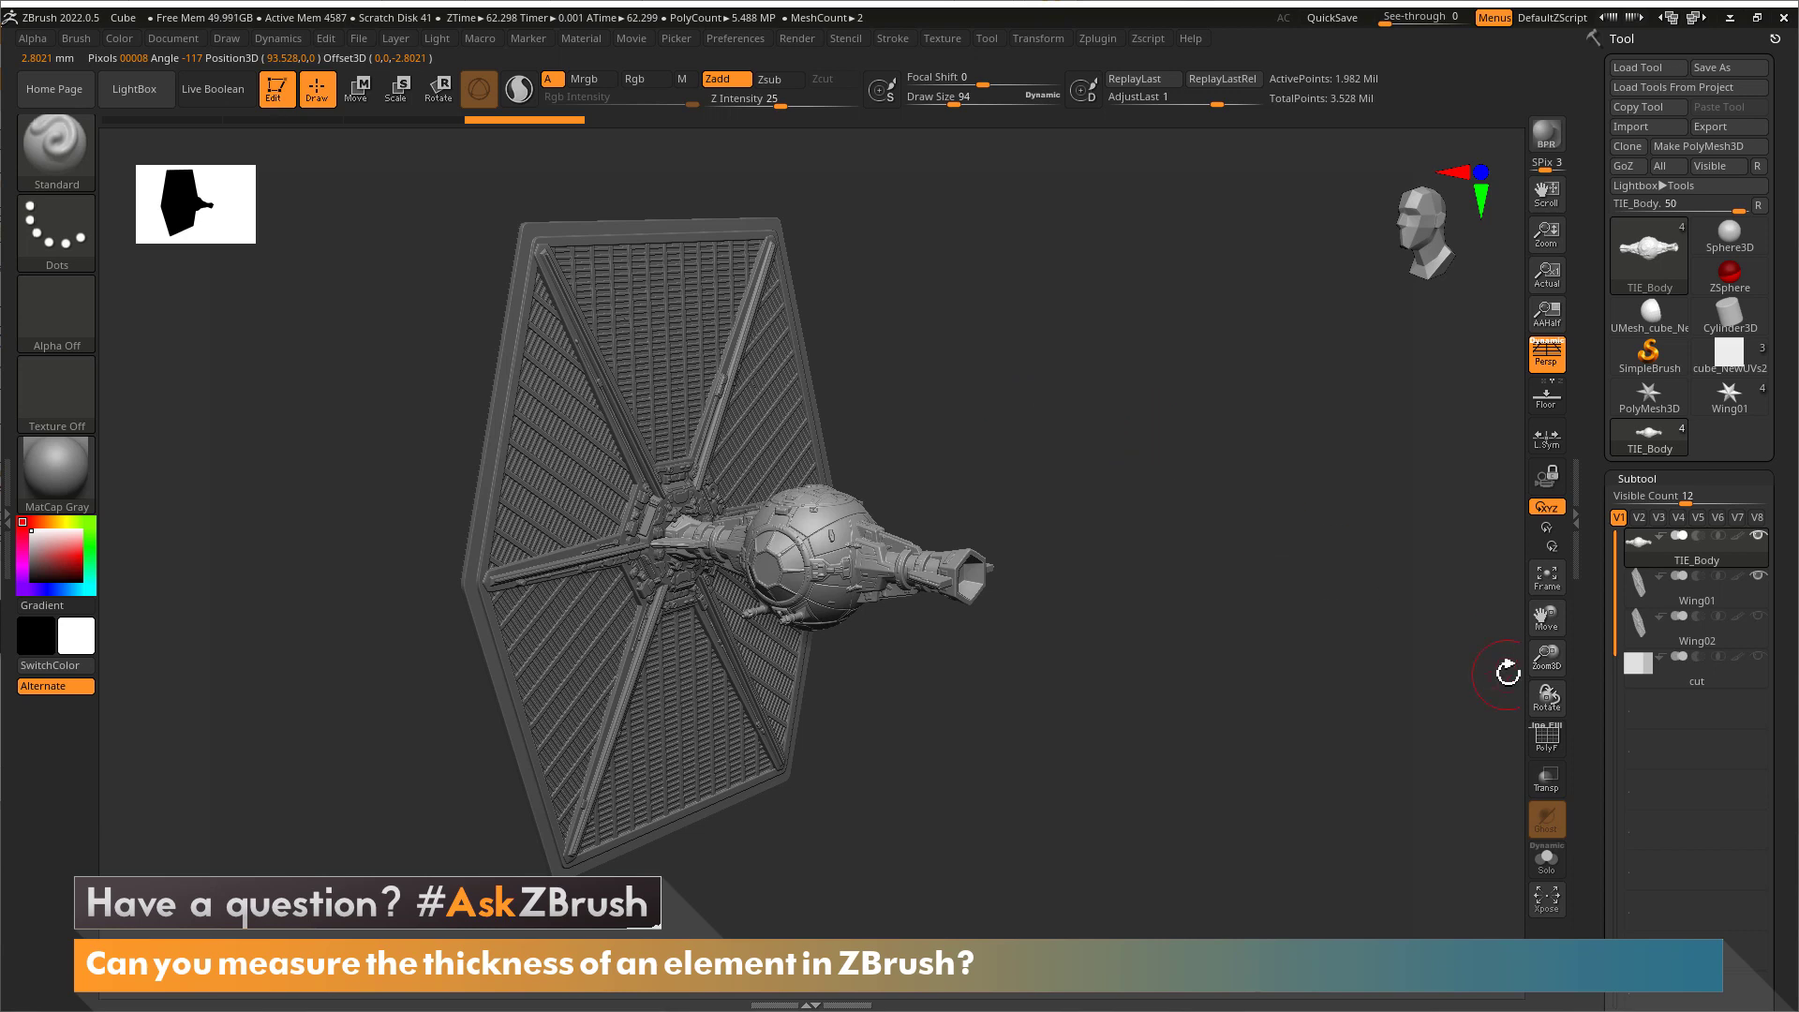
Show and select the cut cube, enable Live Boolean, and set the cube to subtract from the model.
{"action": "left_click", "coordinate": [1758, 657]}
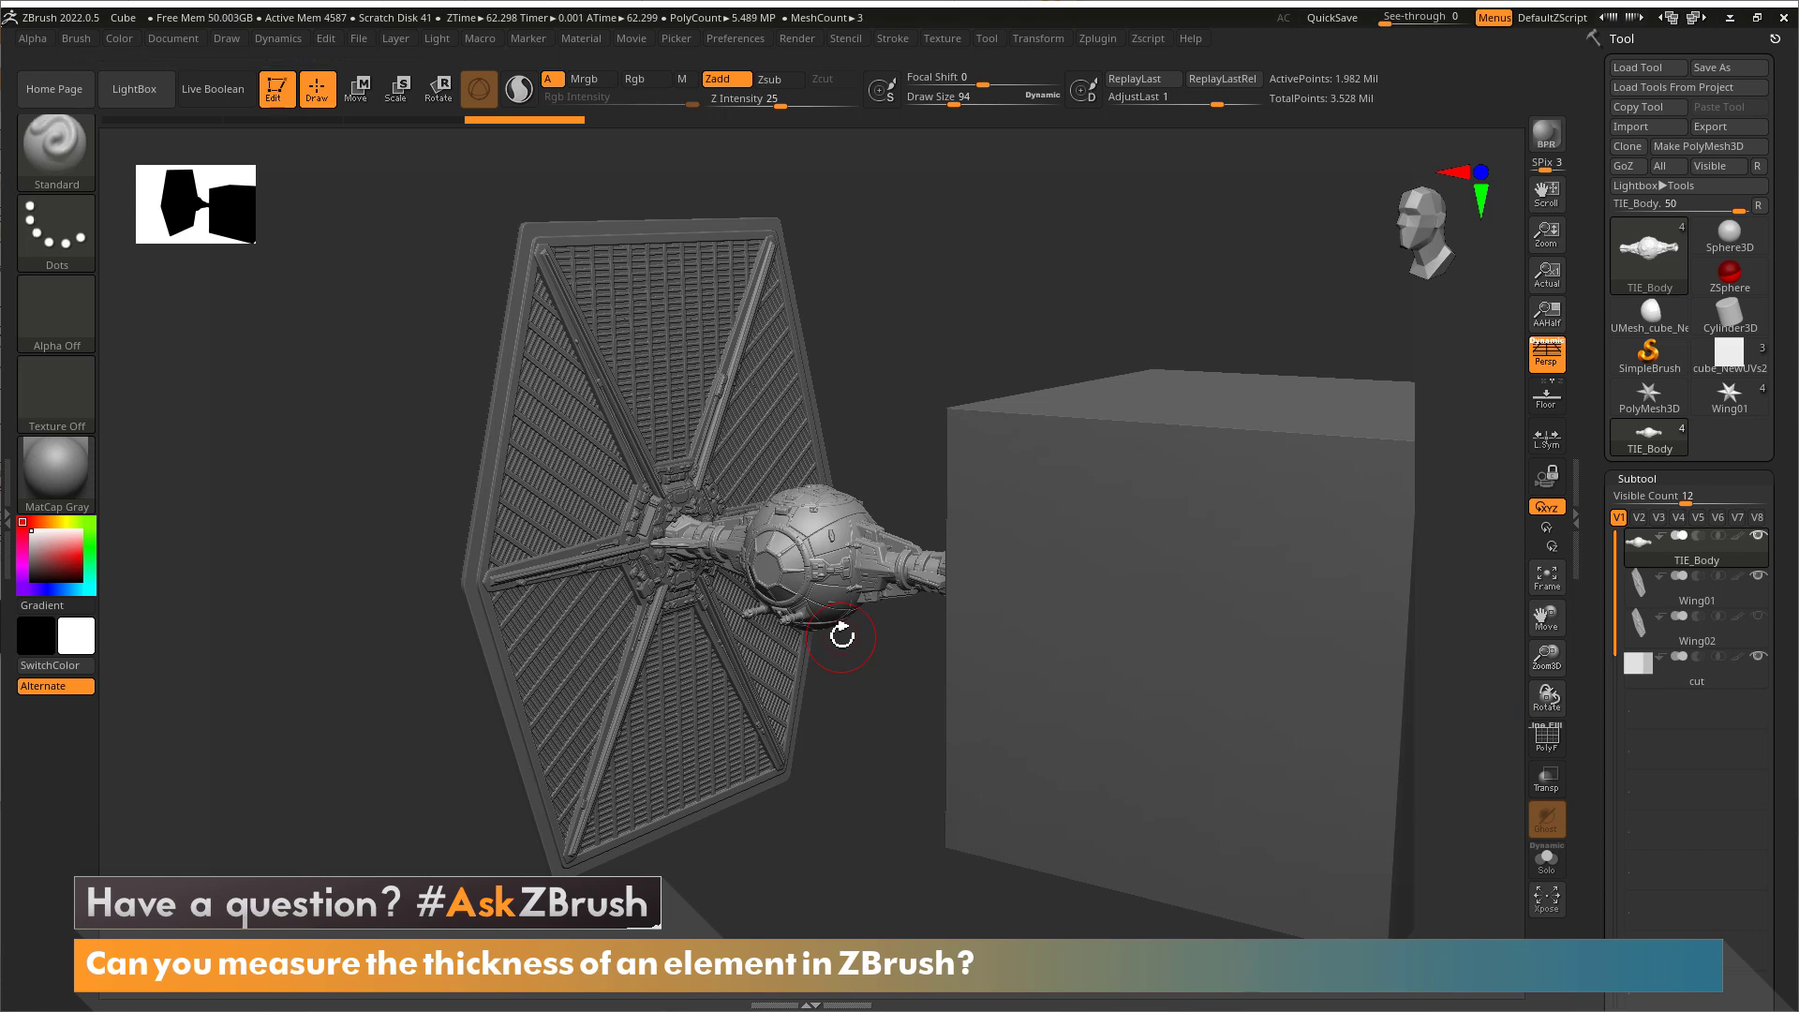
{"action": "left_click", "coordinate": [1170, 656], "text": "alt"}
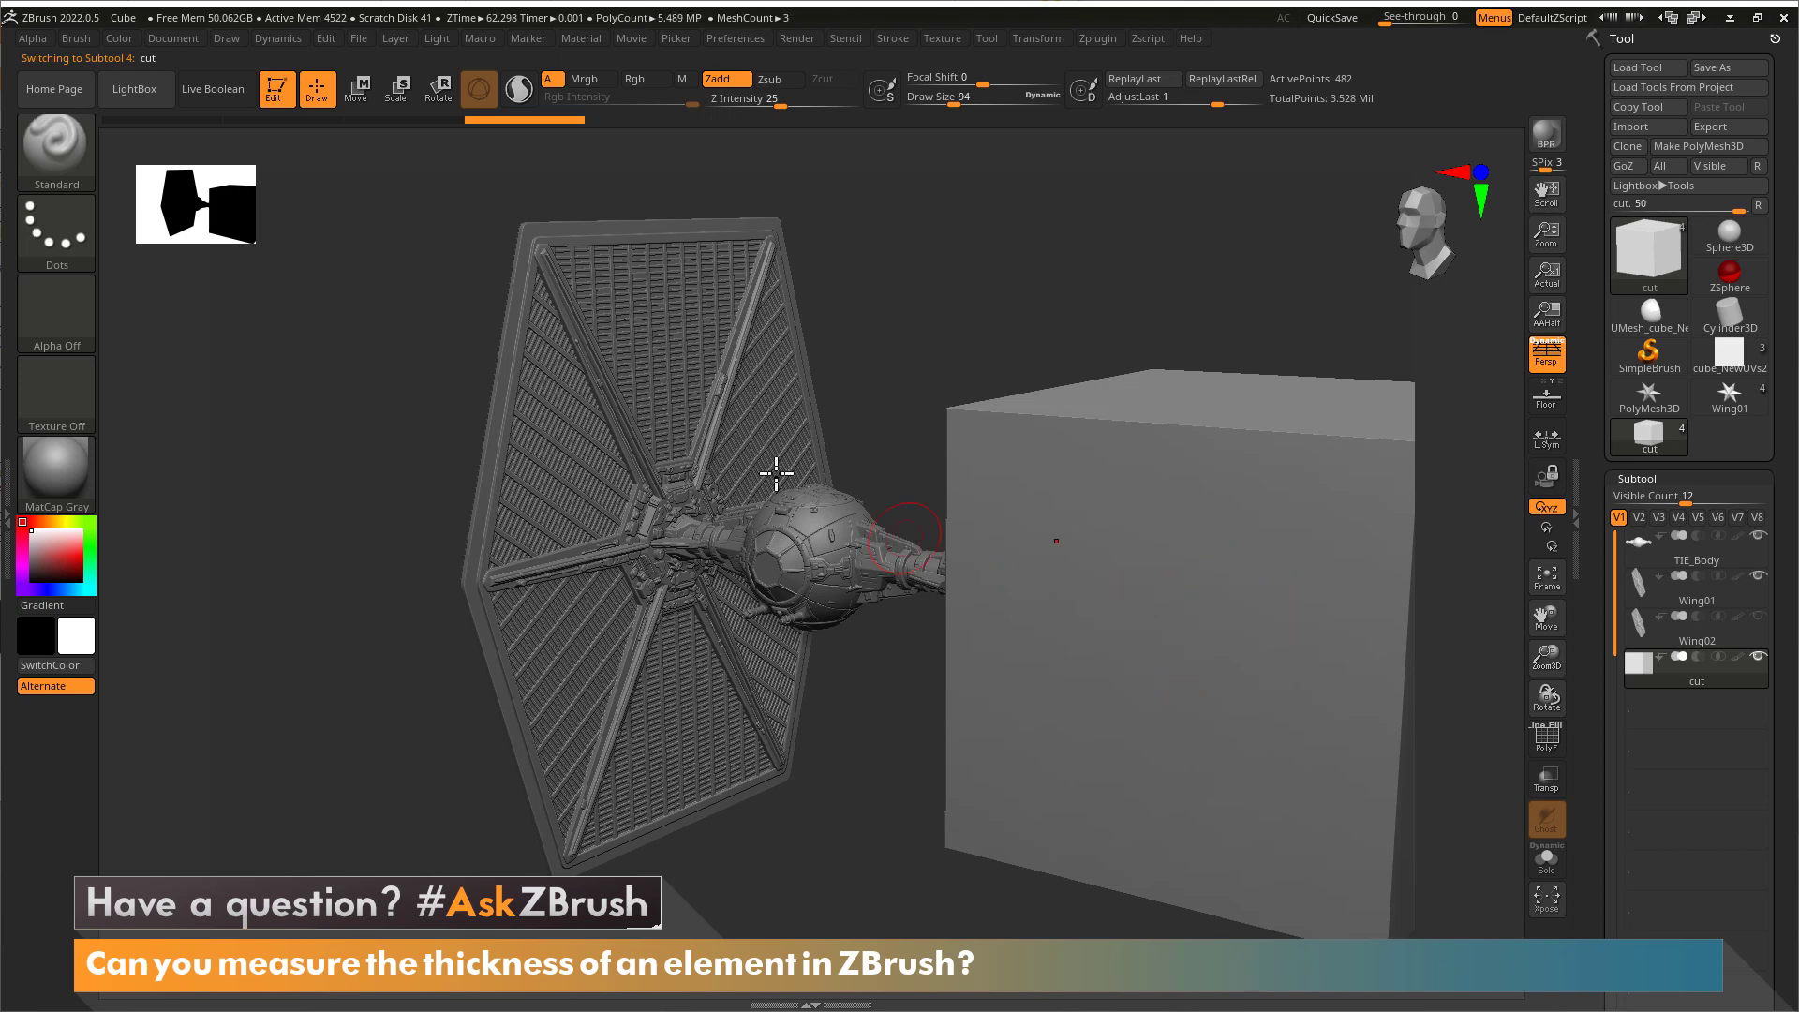
{"action": "left_click", "coordinate": [214, 89]}
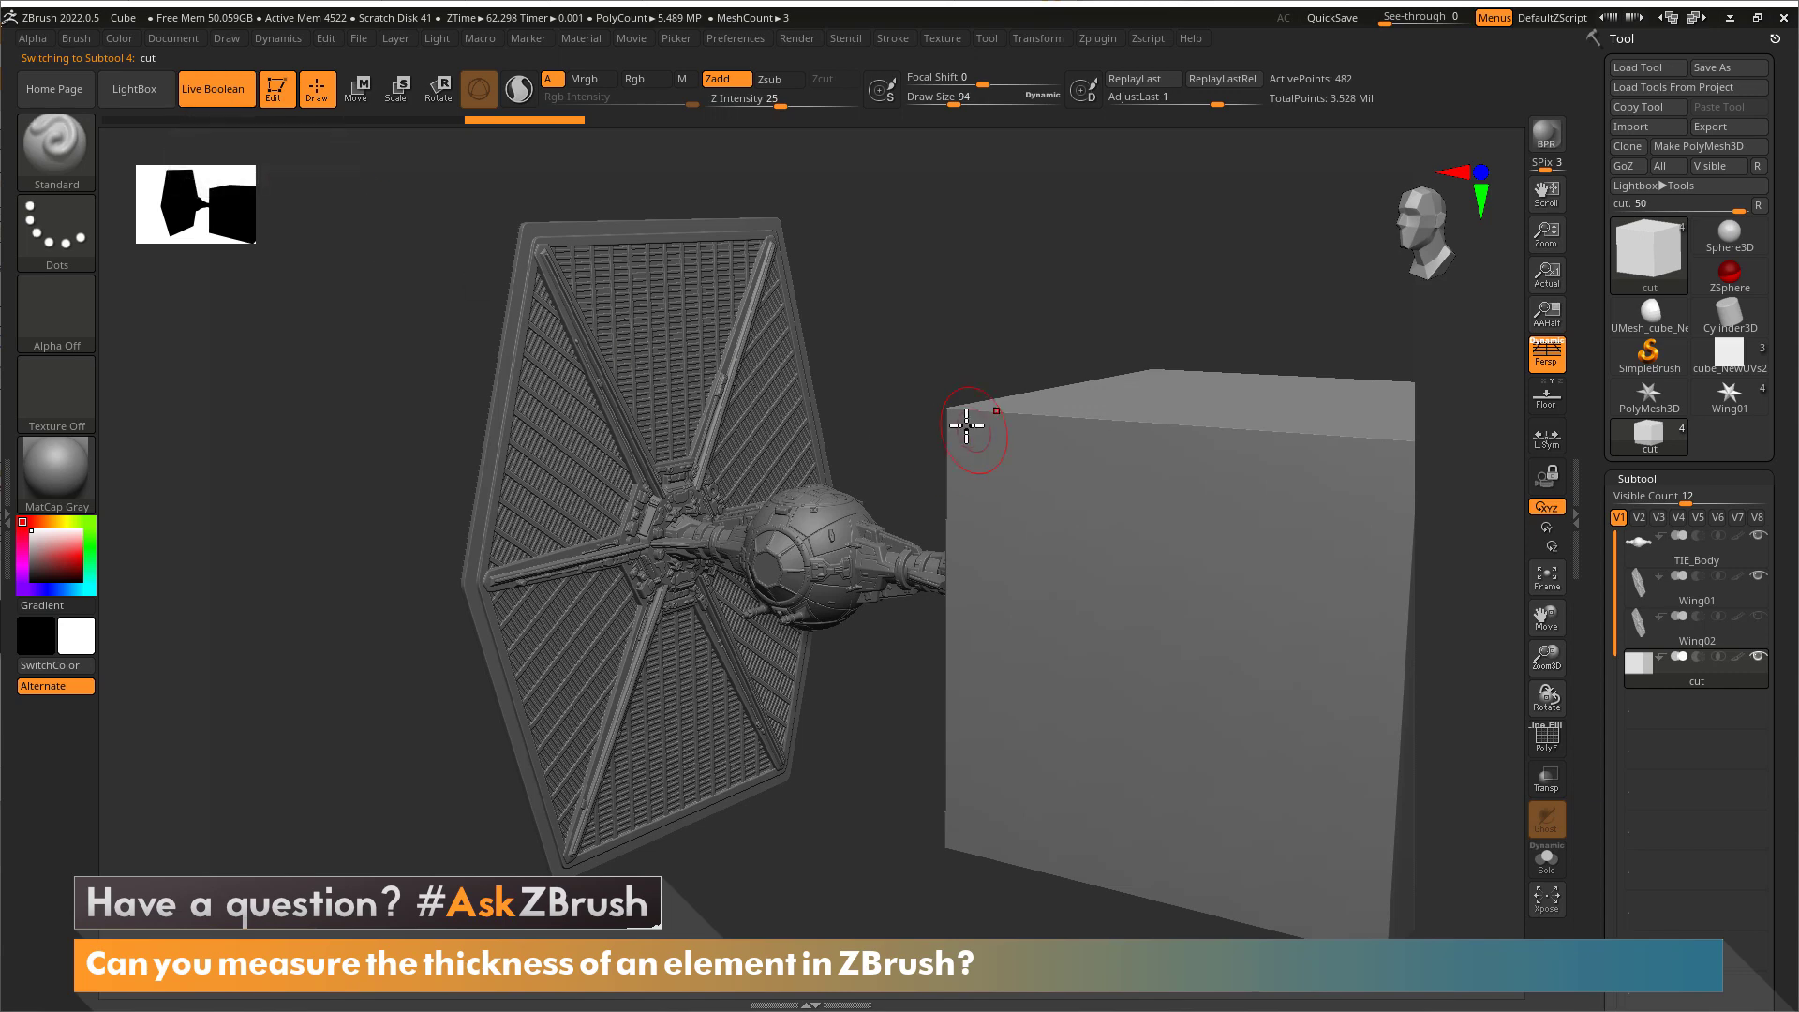
{"action": "left_click_drag", "start_coordinate": [968, 313], "coordinate": [738, 275]}
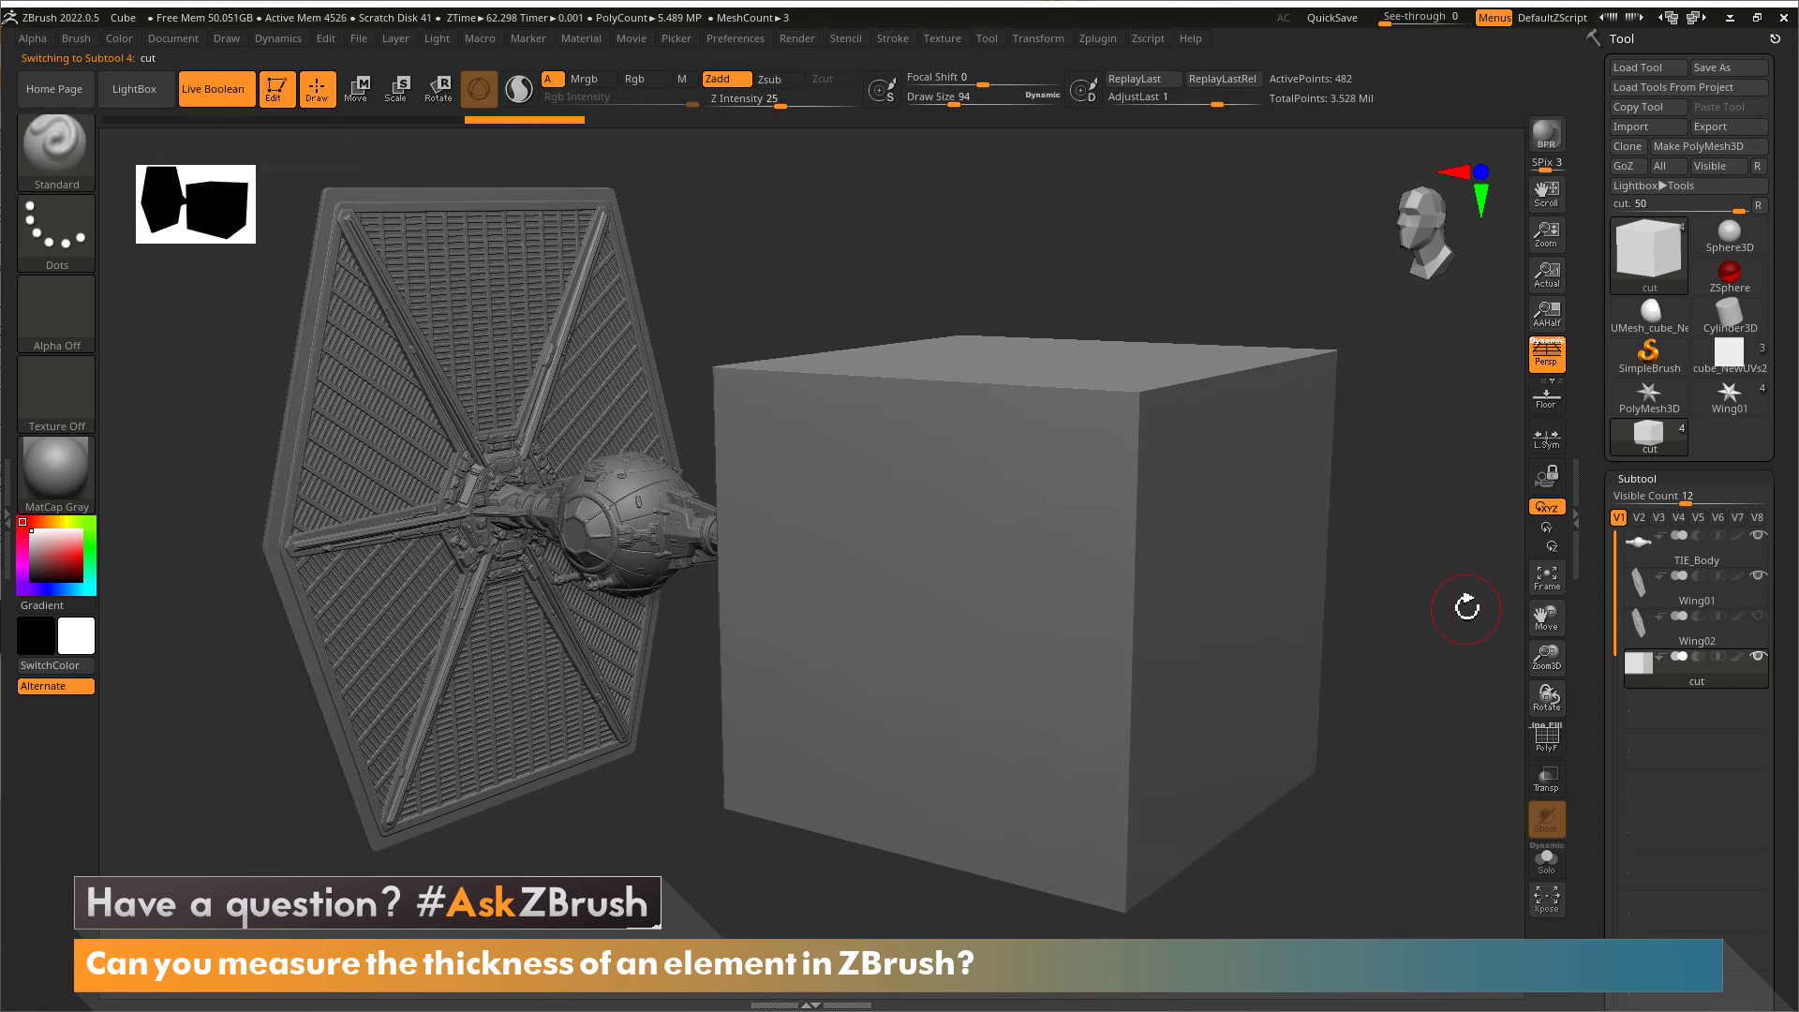
{"action": "left_click", "coordinate": [1698, 656]}
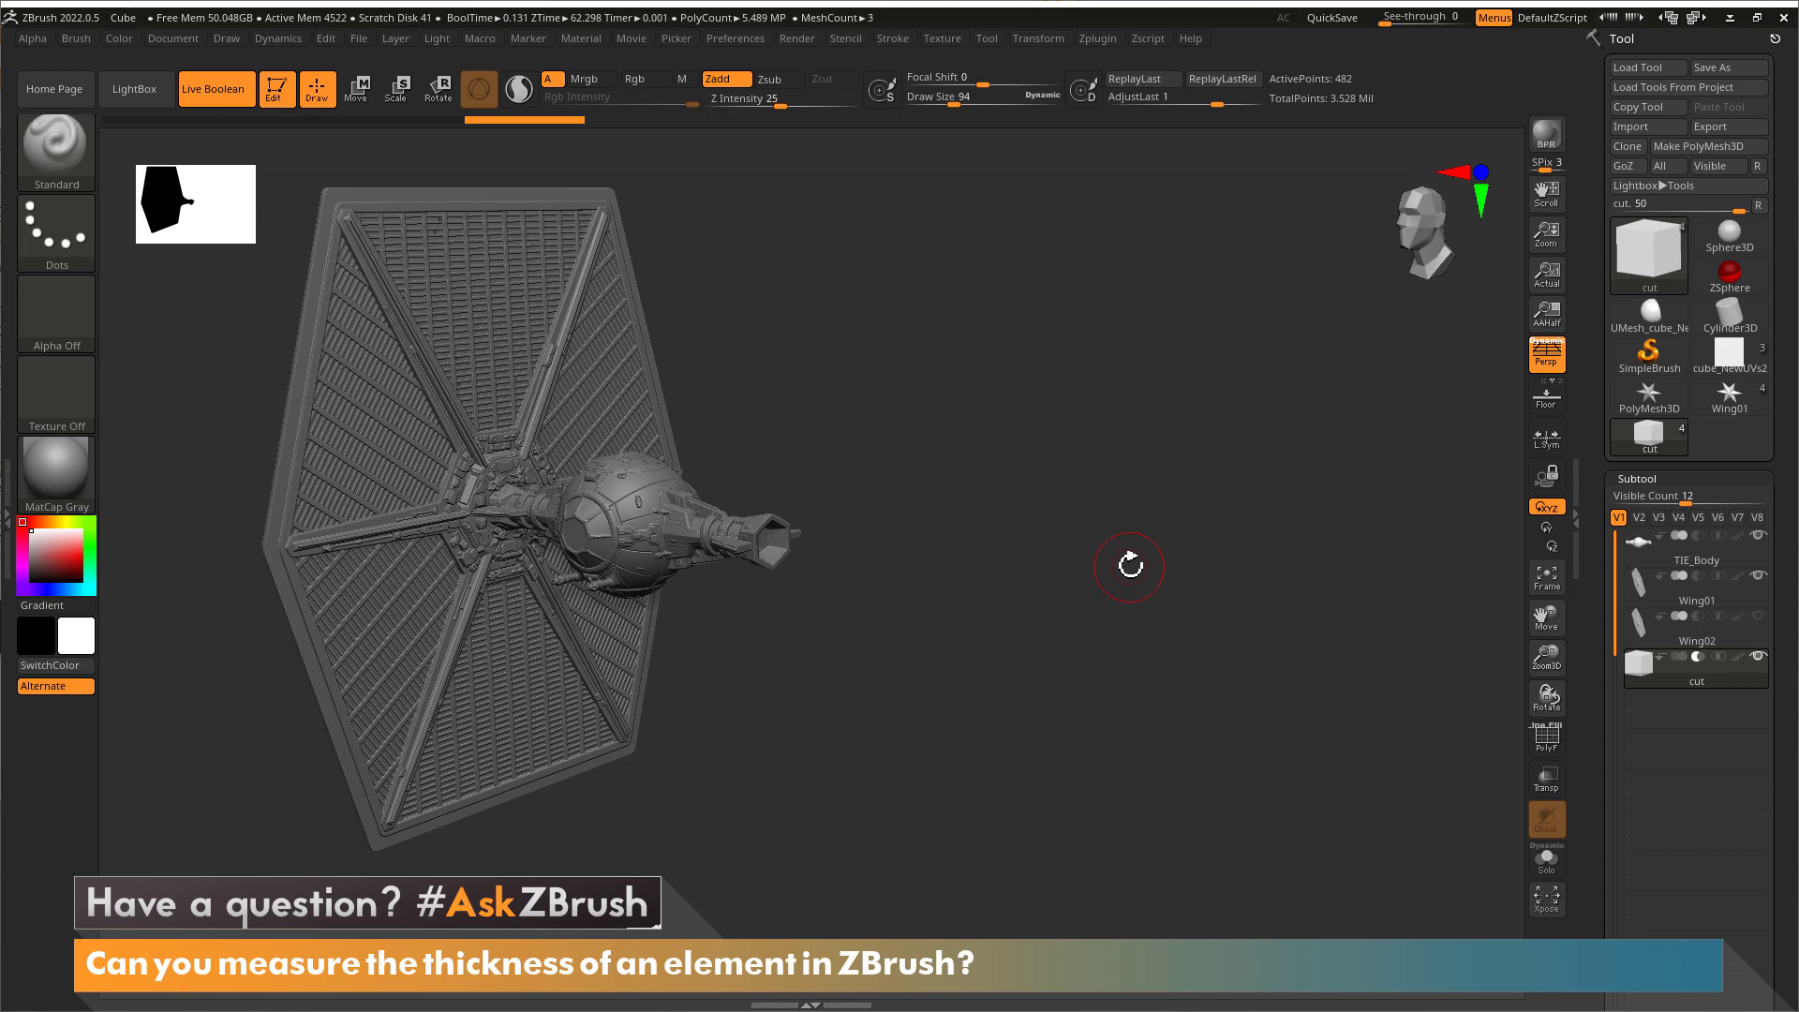
Move the cut cube about 1.43 units along its X axis into the body to slice open the cockpit sphere.
{"action": "key", "text": "w"}
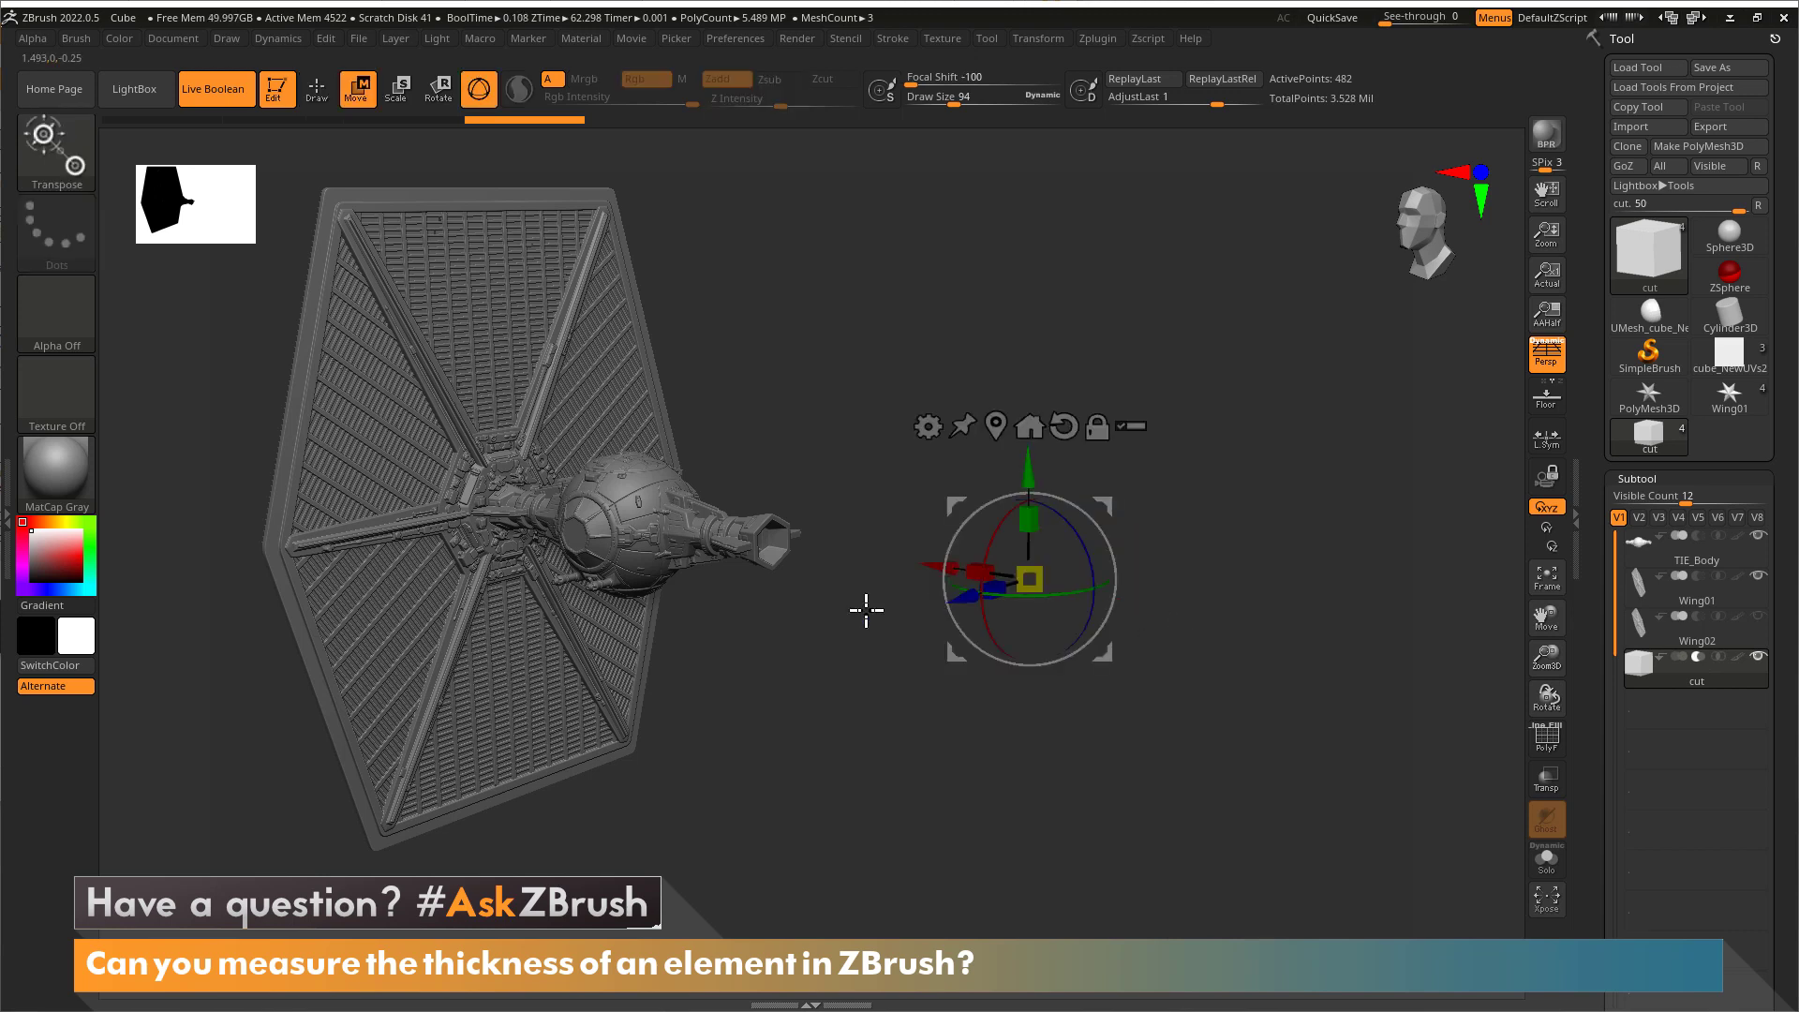
{"action": "left_click_drag", "start_coordinate": [948, 568], "coordinate": [697, 534]}
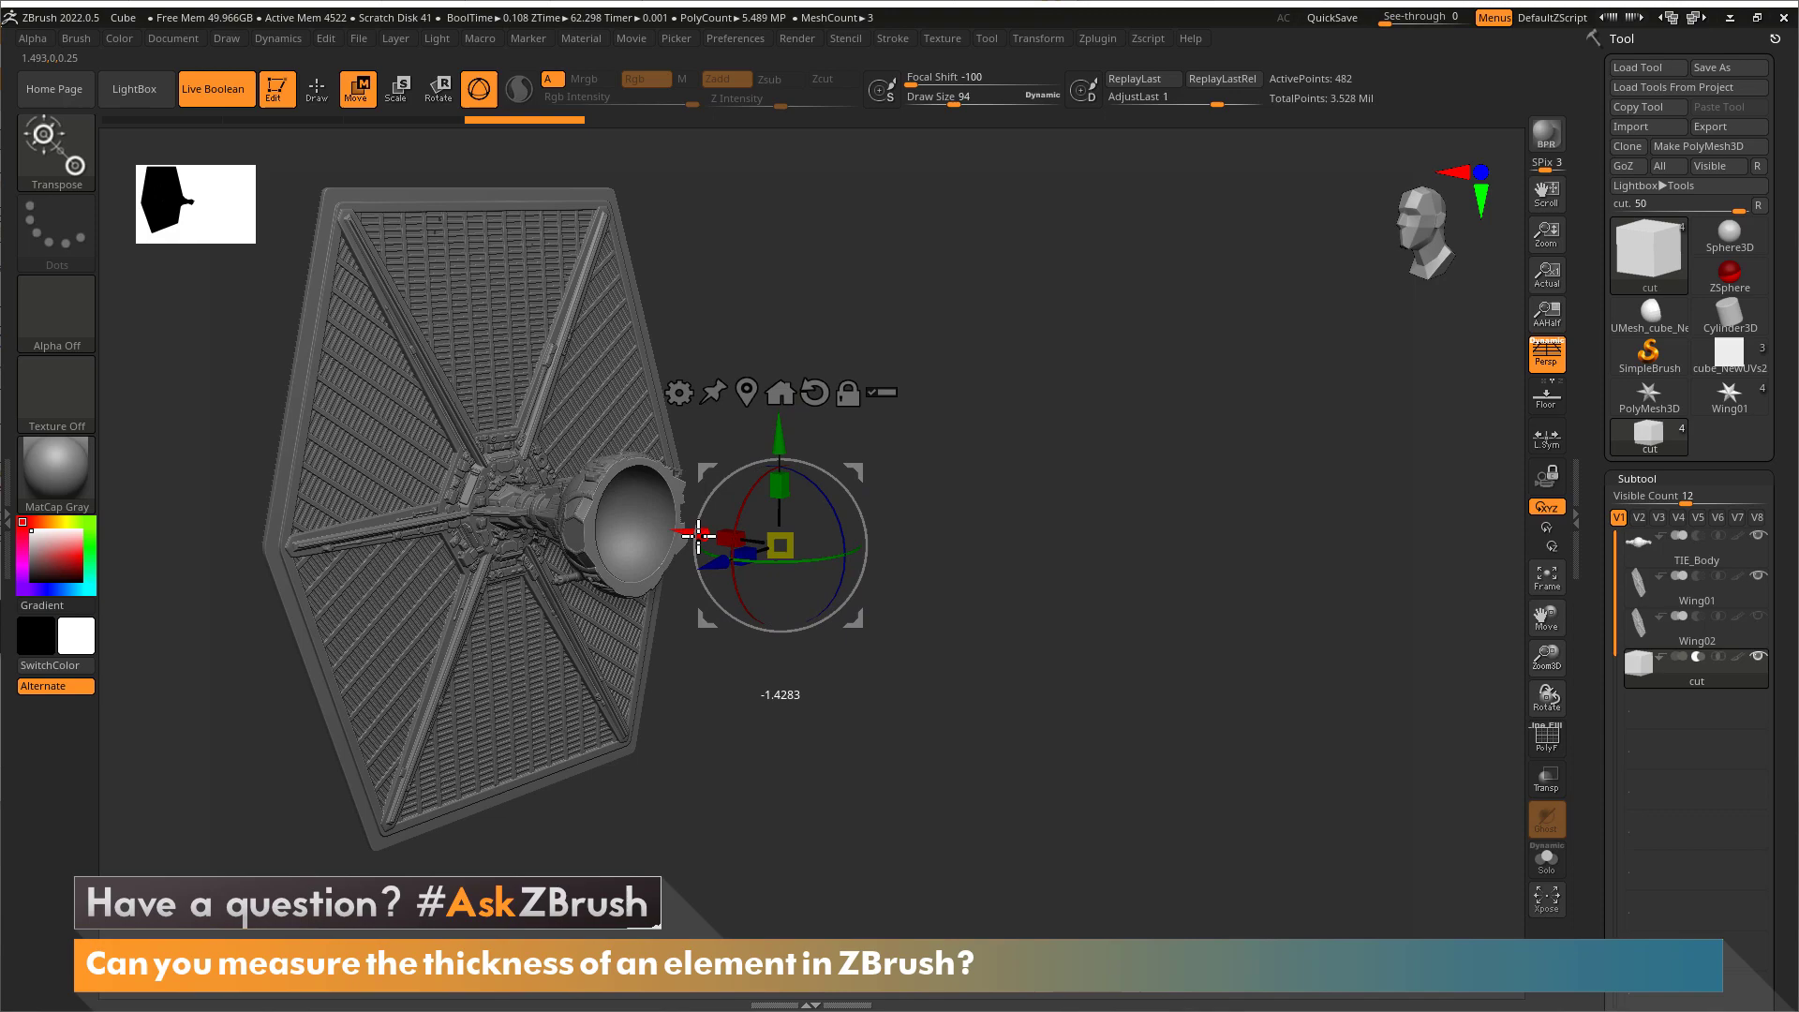
{"action": "left_click_drag", "start_coordinate": [851, 747], "coordinate": [835, 731]}
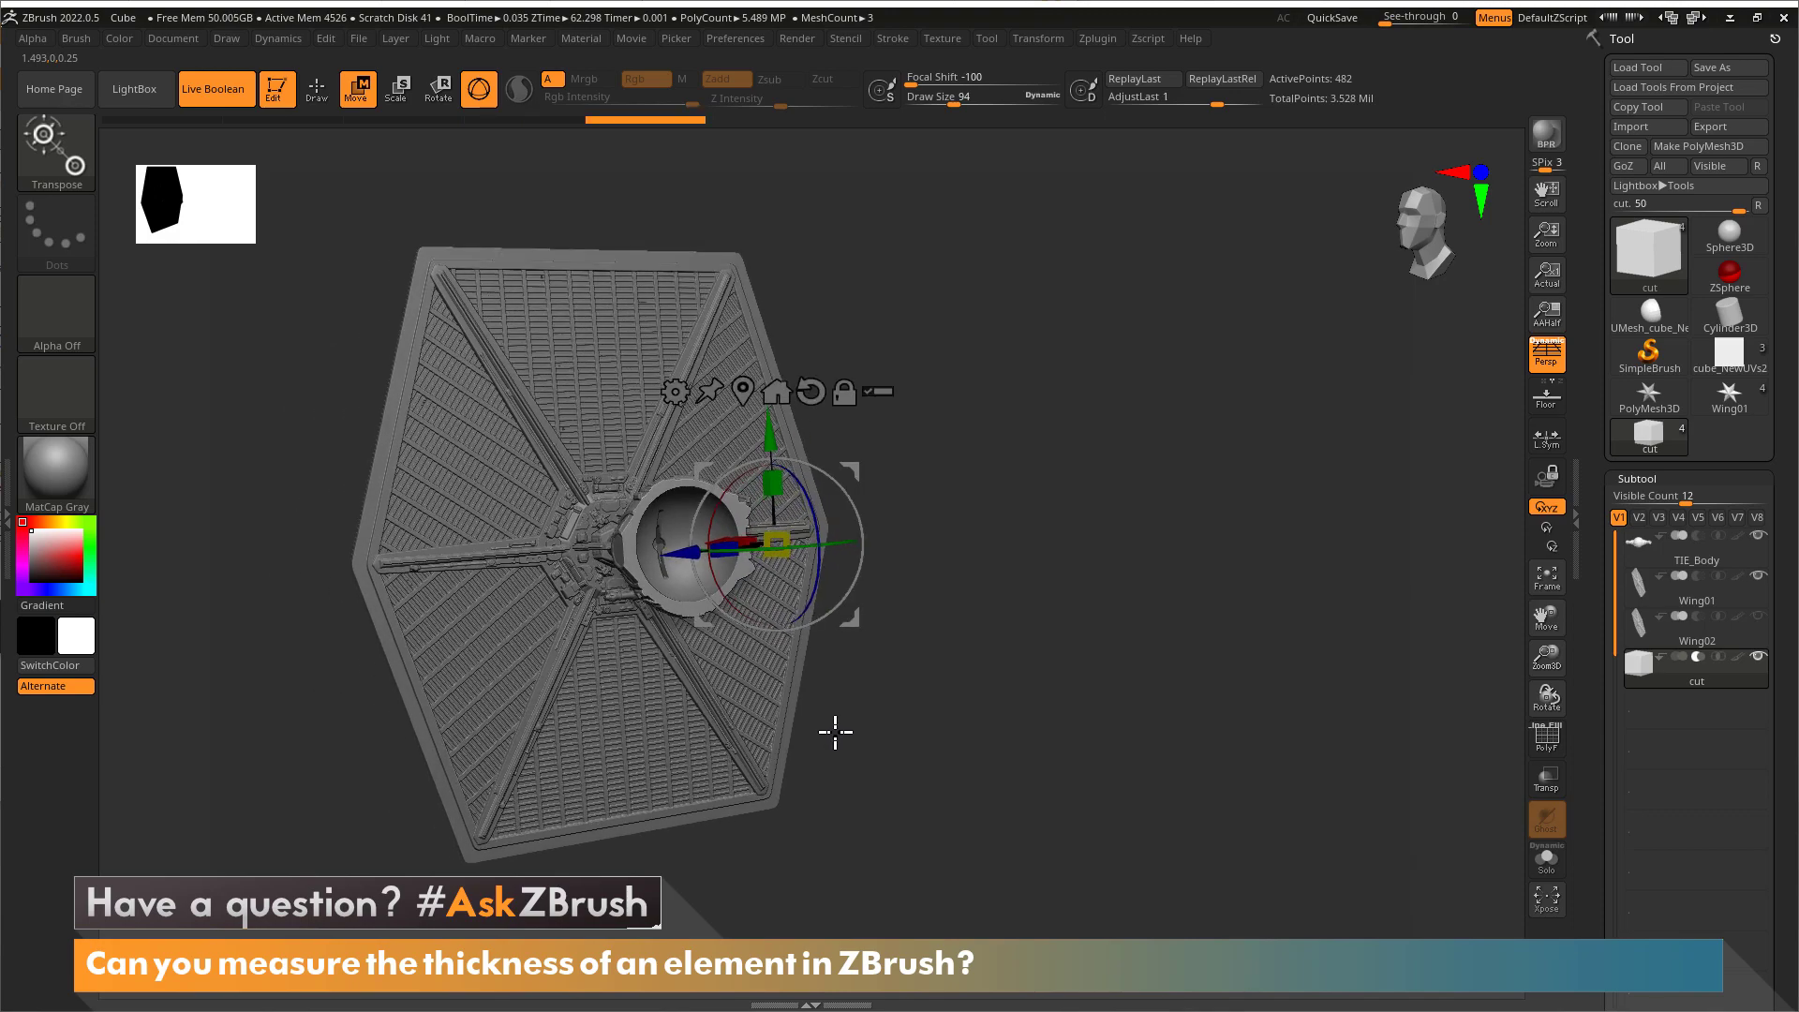
Return to Draw mode and set the brush's draw size to 13.
{"action": "key", "text": "q"}
{"action": "mouse_move", "coordinate": [763, 581]}
{"action": "right_mouse_down"}
{"action": "mouse_move", "coordinate": [737, 577]}
{"action": "mouse_move", "coordinate": [735, 550]}
{"action": "mouse_move", "coordinate": [1078, 684]}
{"action": "right_mouse_up"}
{"action": "mouse_move", "coordinate": [824, 588]}
{"action": "right_mouse_down", "text": "alt"}
{"action": "mouse_move", "coordinate": [938, 554]}
{"action": "mouse_move", "coordinate": [918, 422]}
{"action": "right_mouse_up", "text": "alt"}
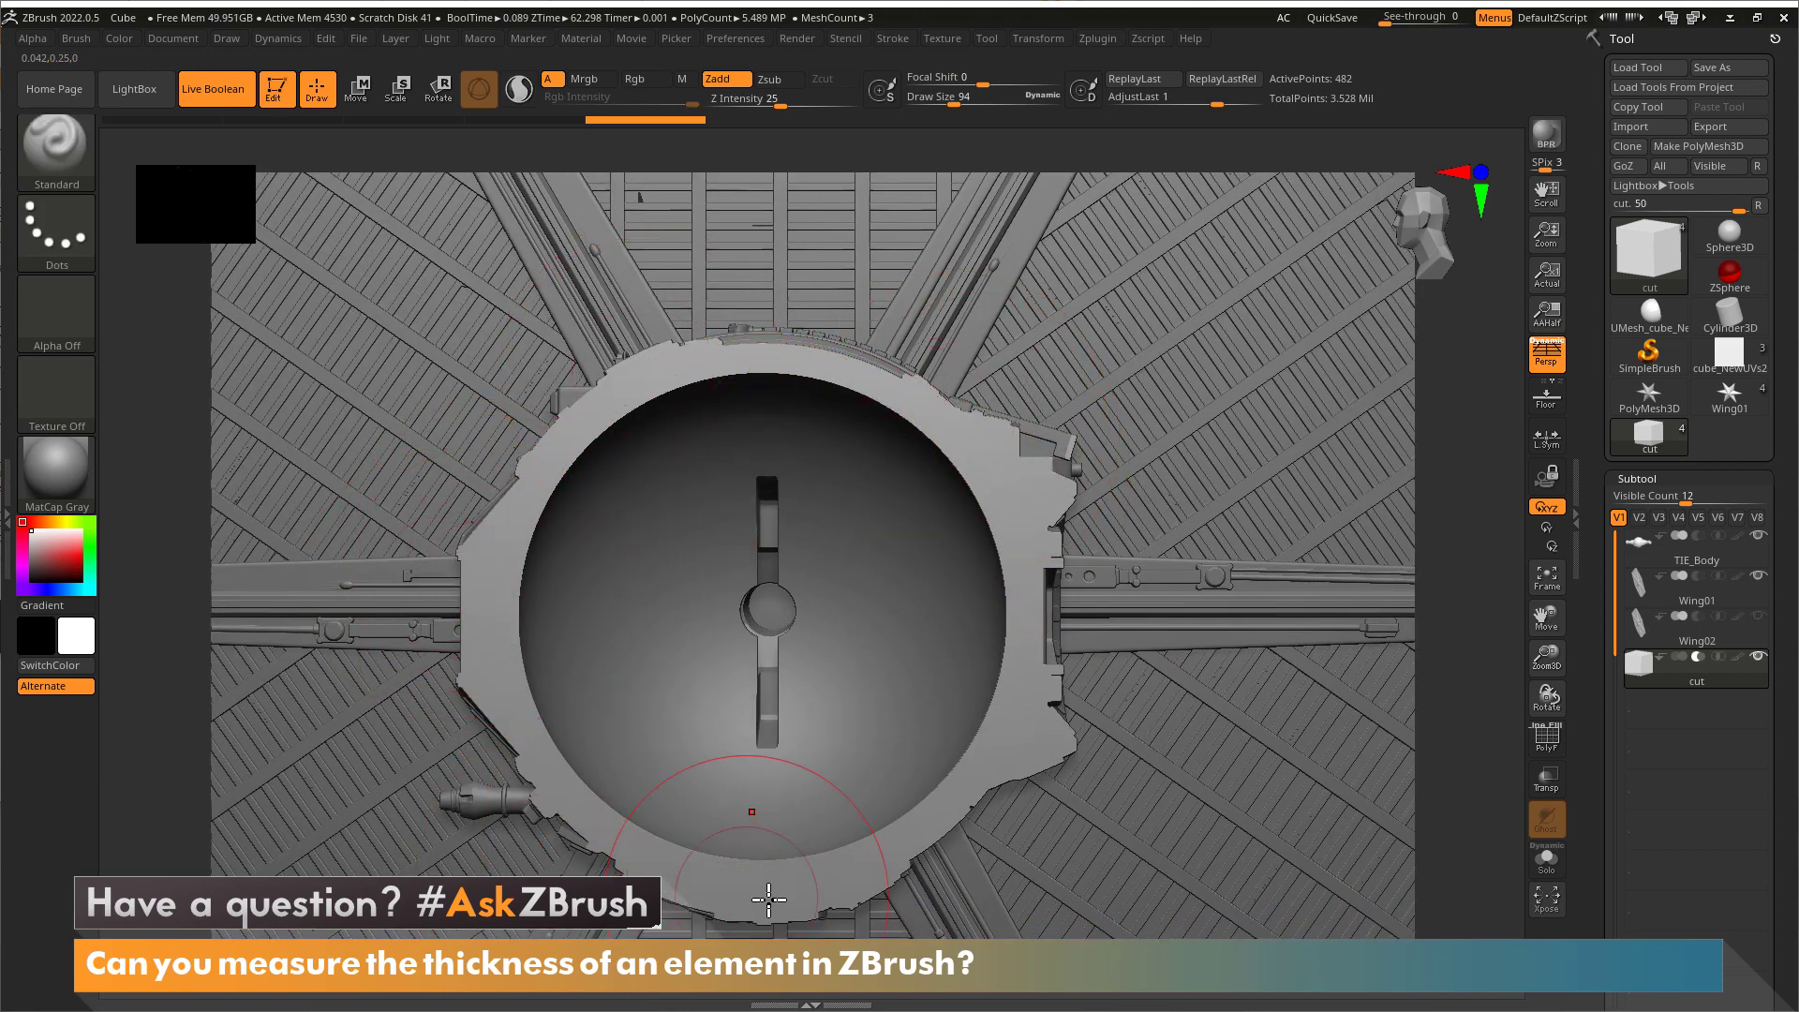
{"action": "key", "text": "s"}
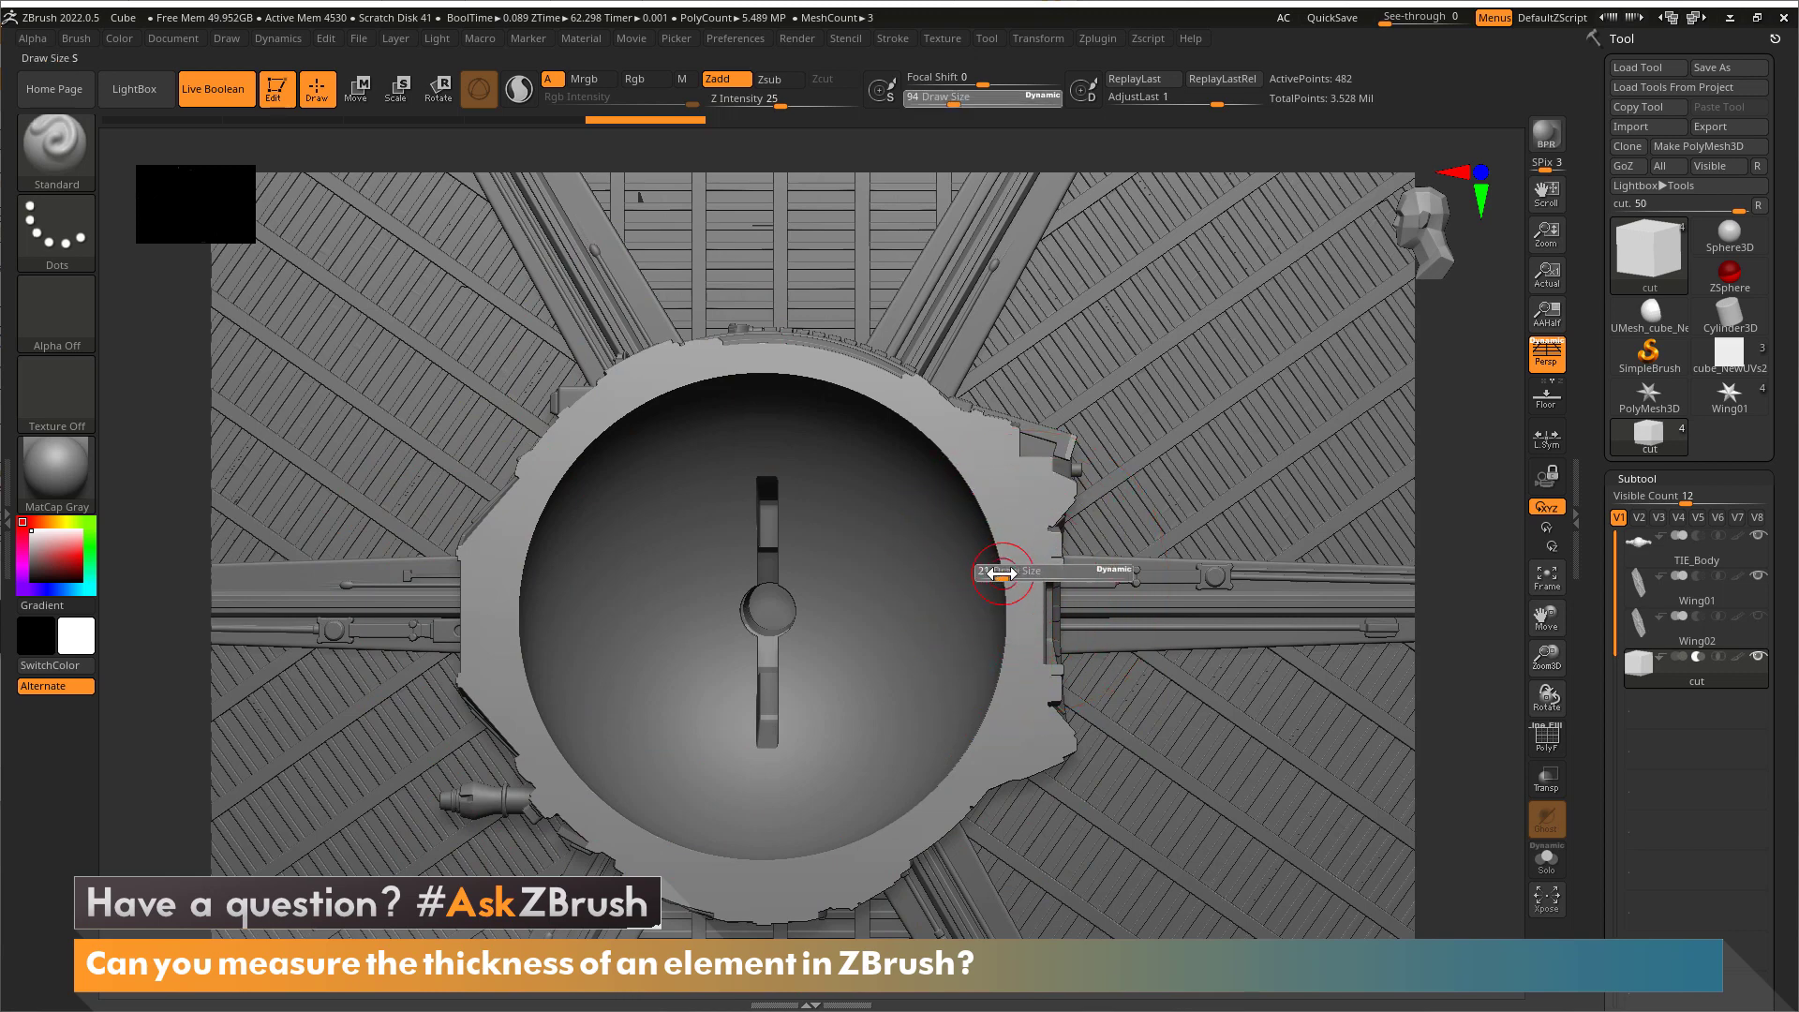
{"action": "left_click_drag", "start_coordinate": [1001, 573], "coordinate": [998, 573]}
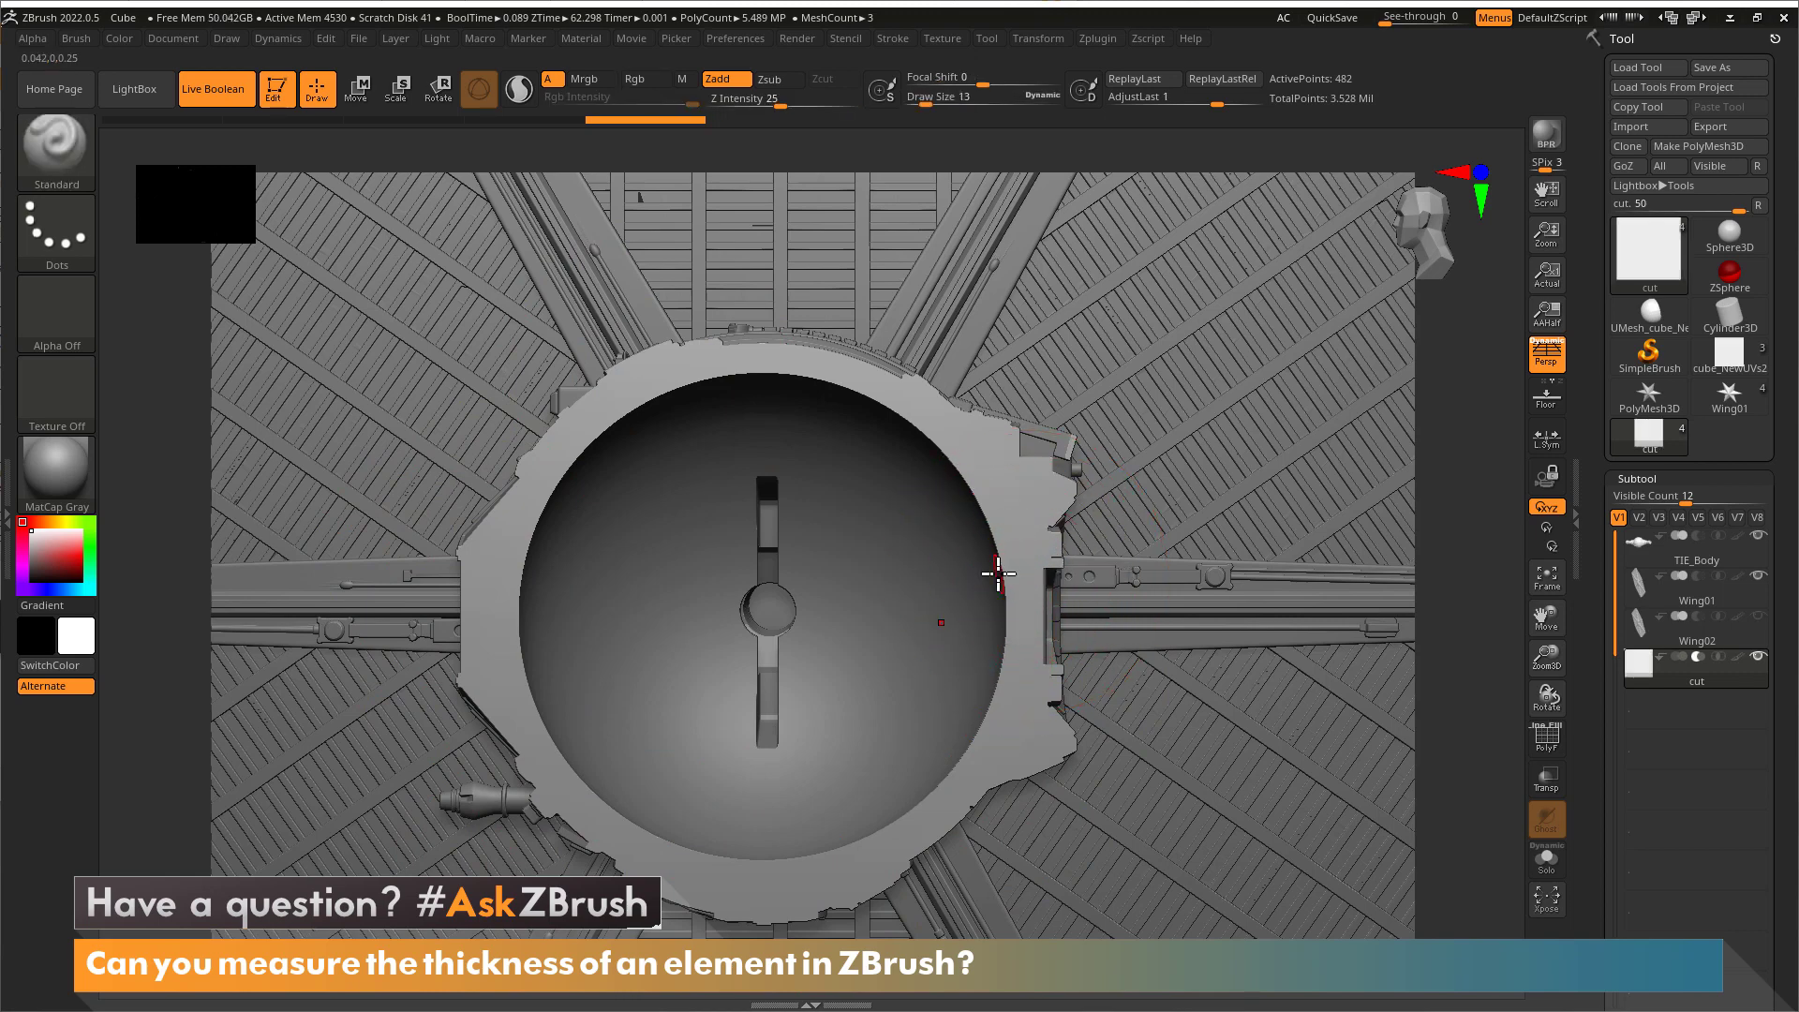
Select the TIE_Body subtool in Move mode and replace the 3D gizmo with the Transpose line.
{"action": "key", "text": "w"}
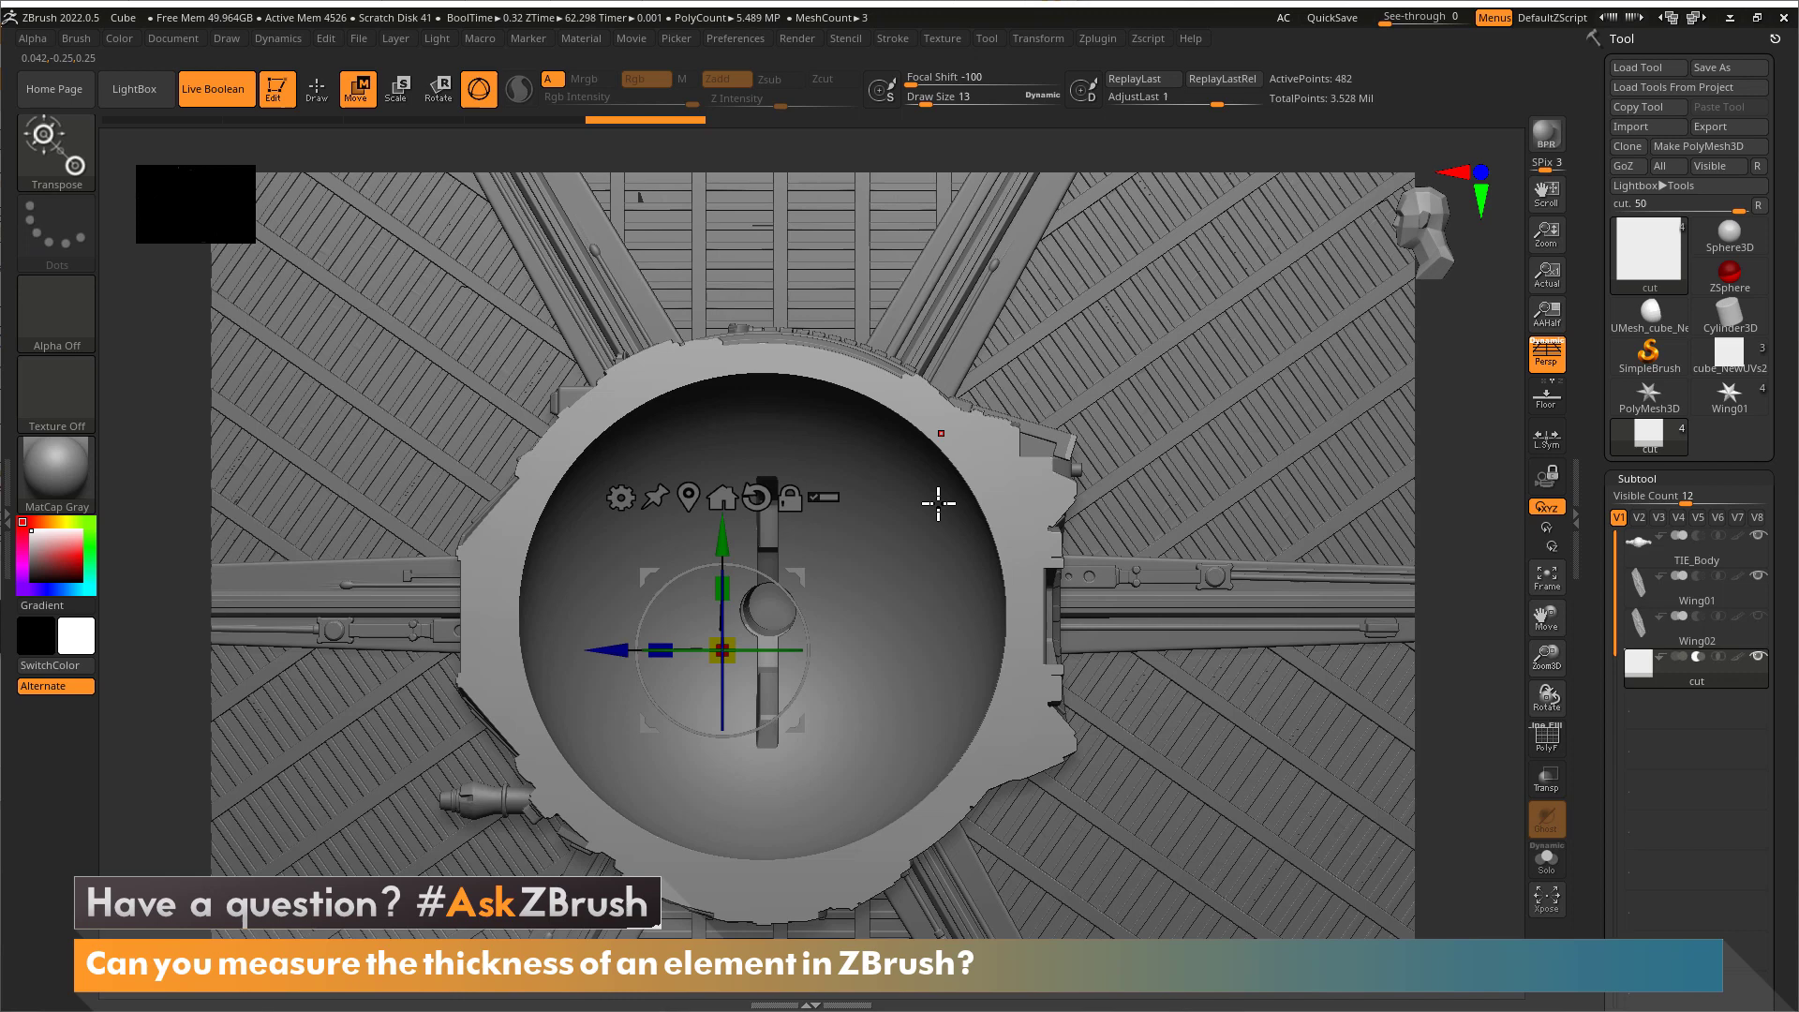
{"action": "left_click", "coordinate": [1650, 553]}
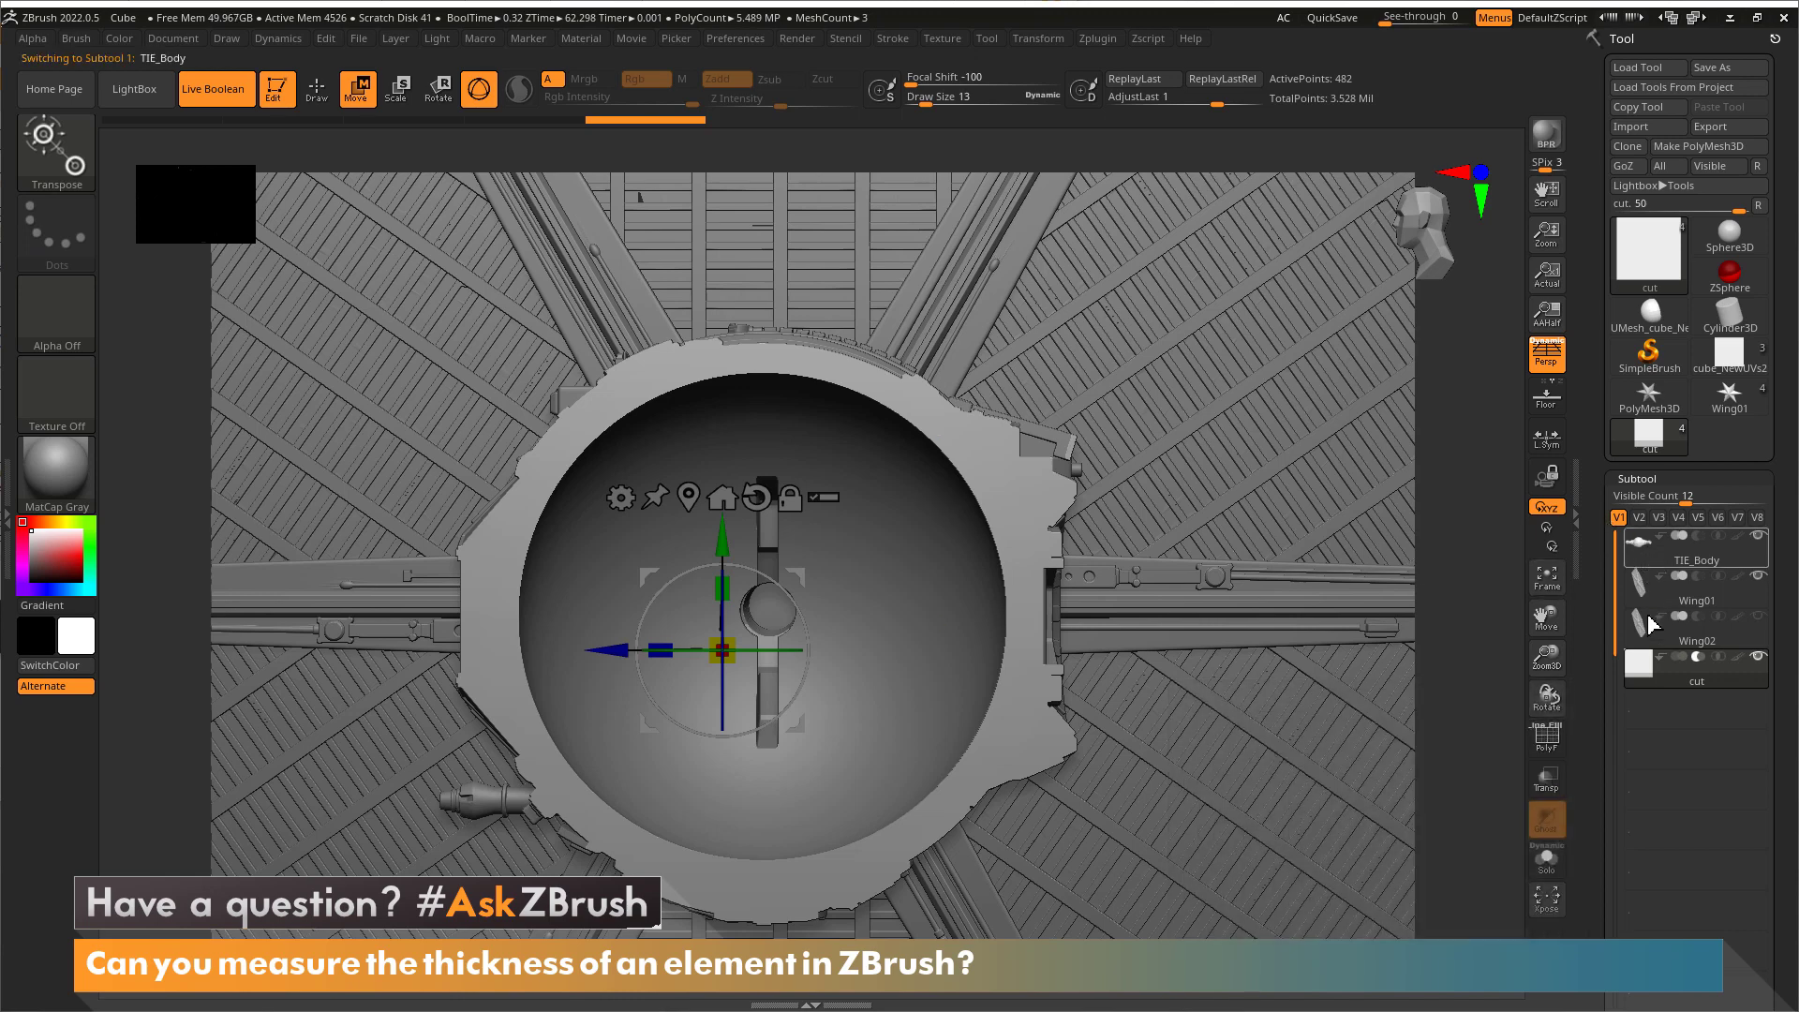
{"action": "mouse_move", "coordinate": [1650, 562]}
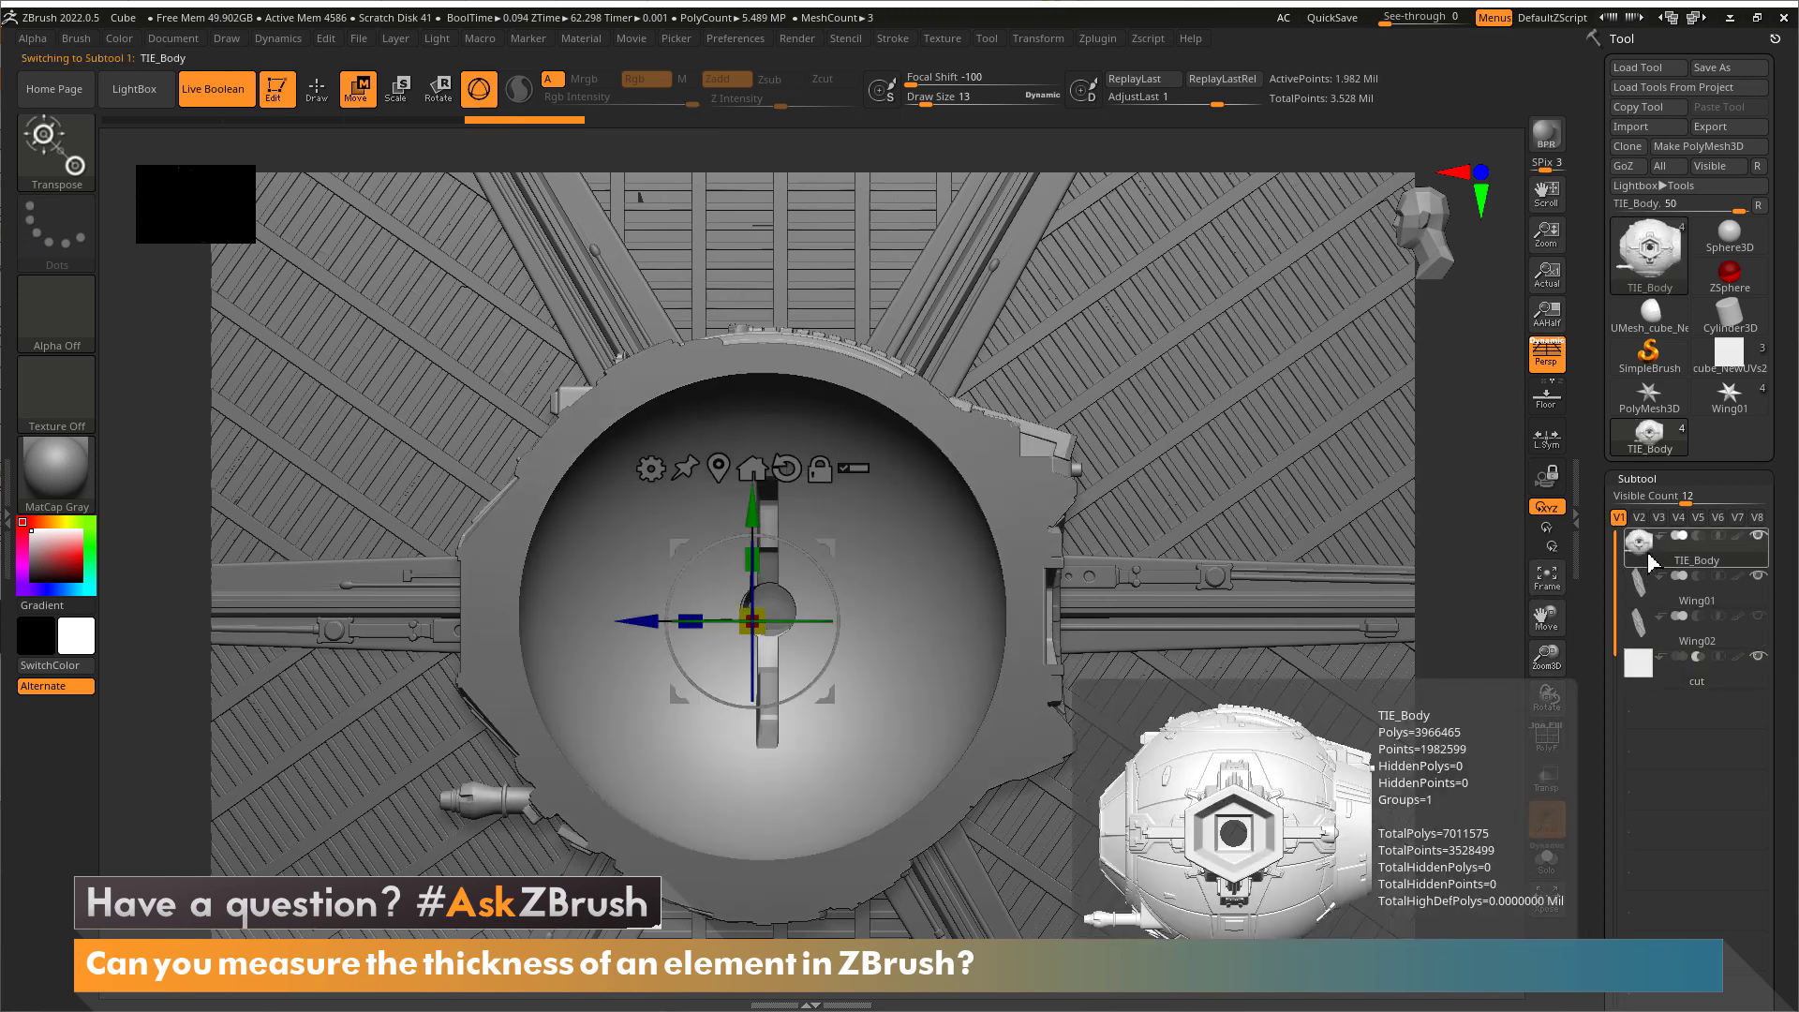
{"action": "left_click", "coordinate": [480, 92]}
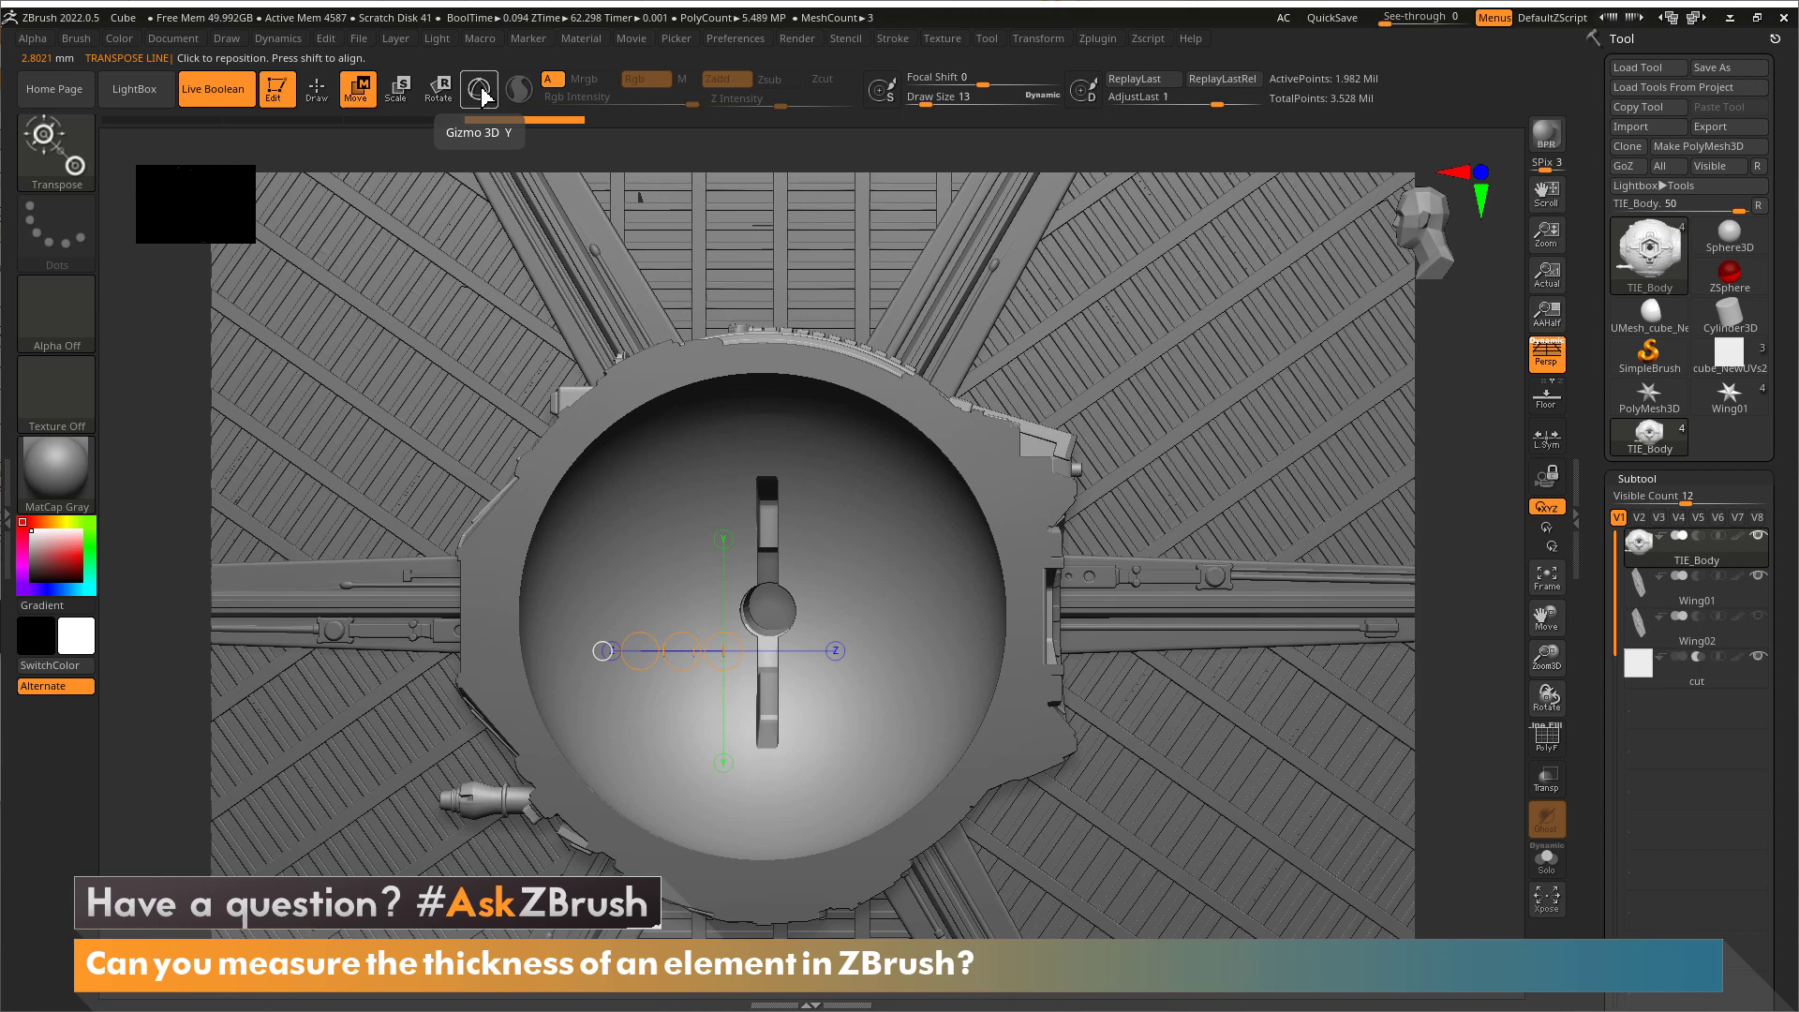
{"action": "left_click", "coordinate": [479, 91]}
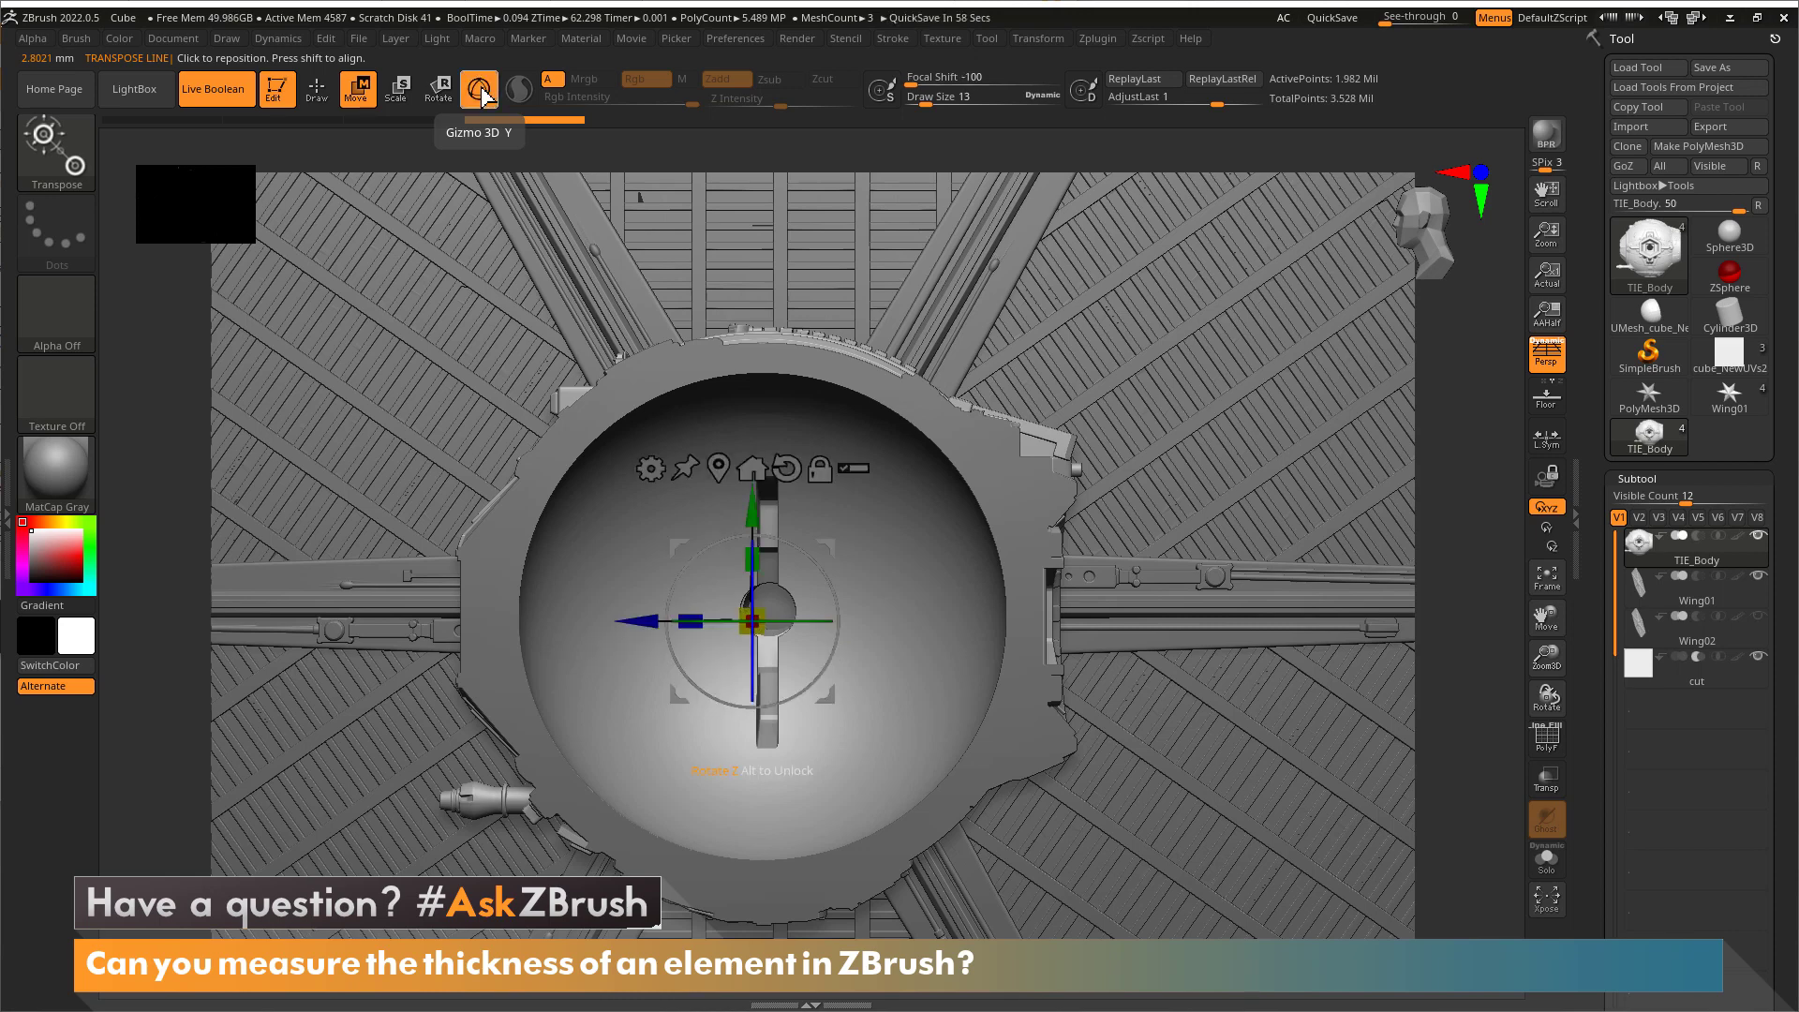
{"action": "left_click", "coordinate": [480, 91]}
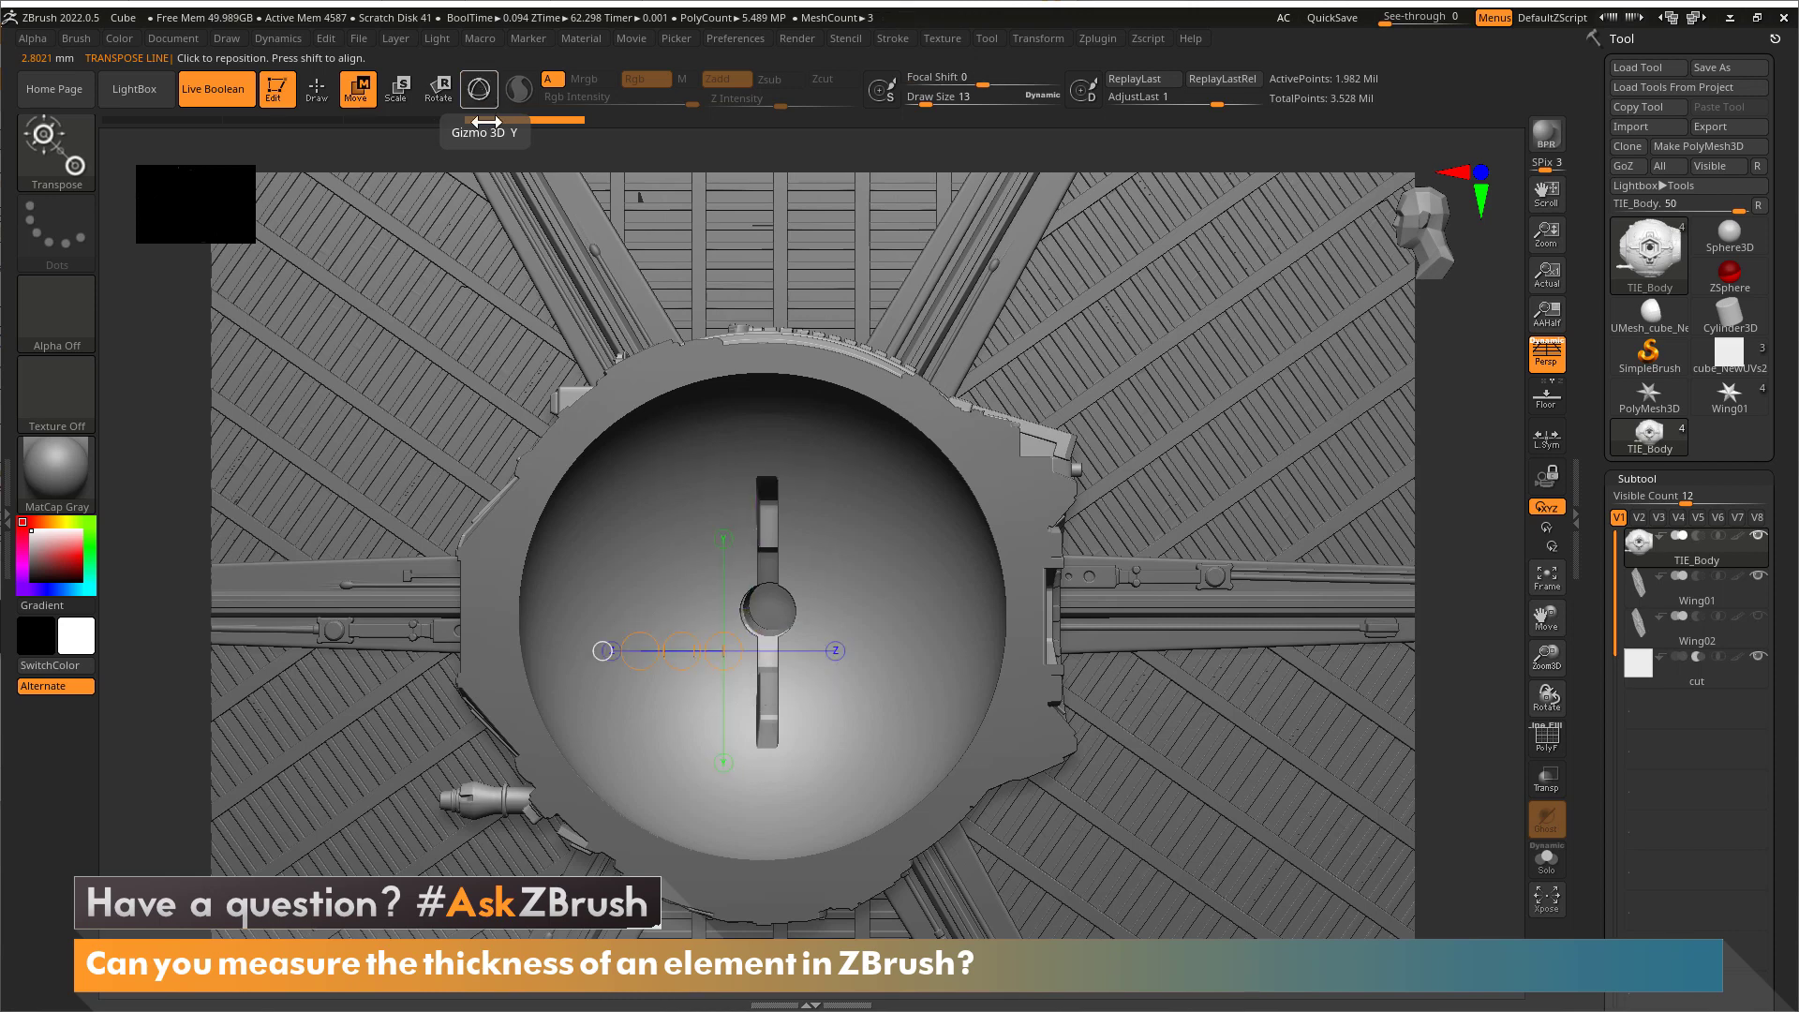
Turn off perspective and measure the cockpit shell's wall thickness on the cut section with the Transpose line.
{"action": "left_click", "coordinate": [1549, 360]}
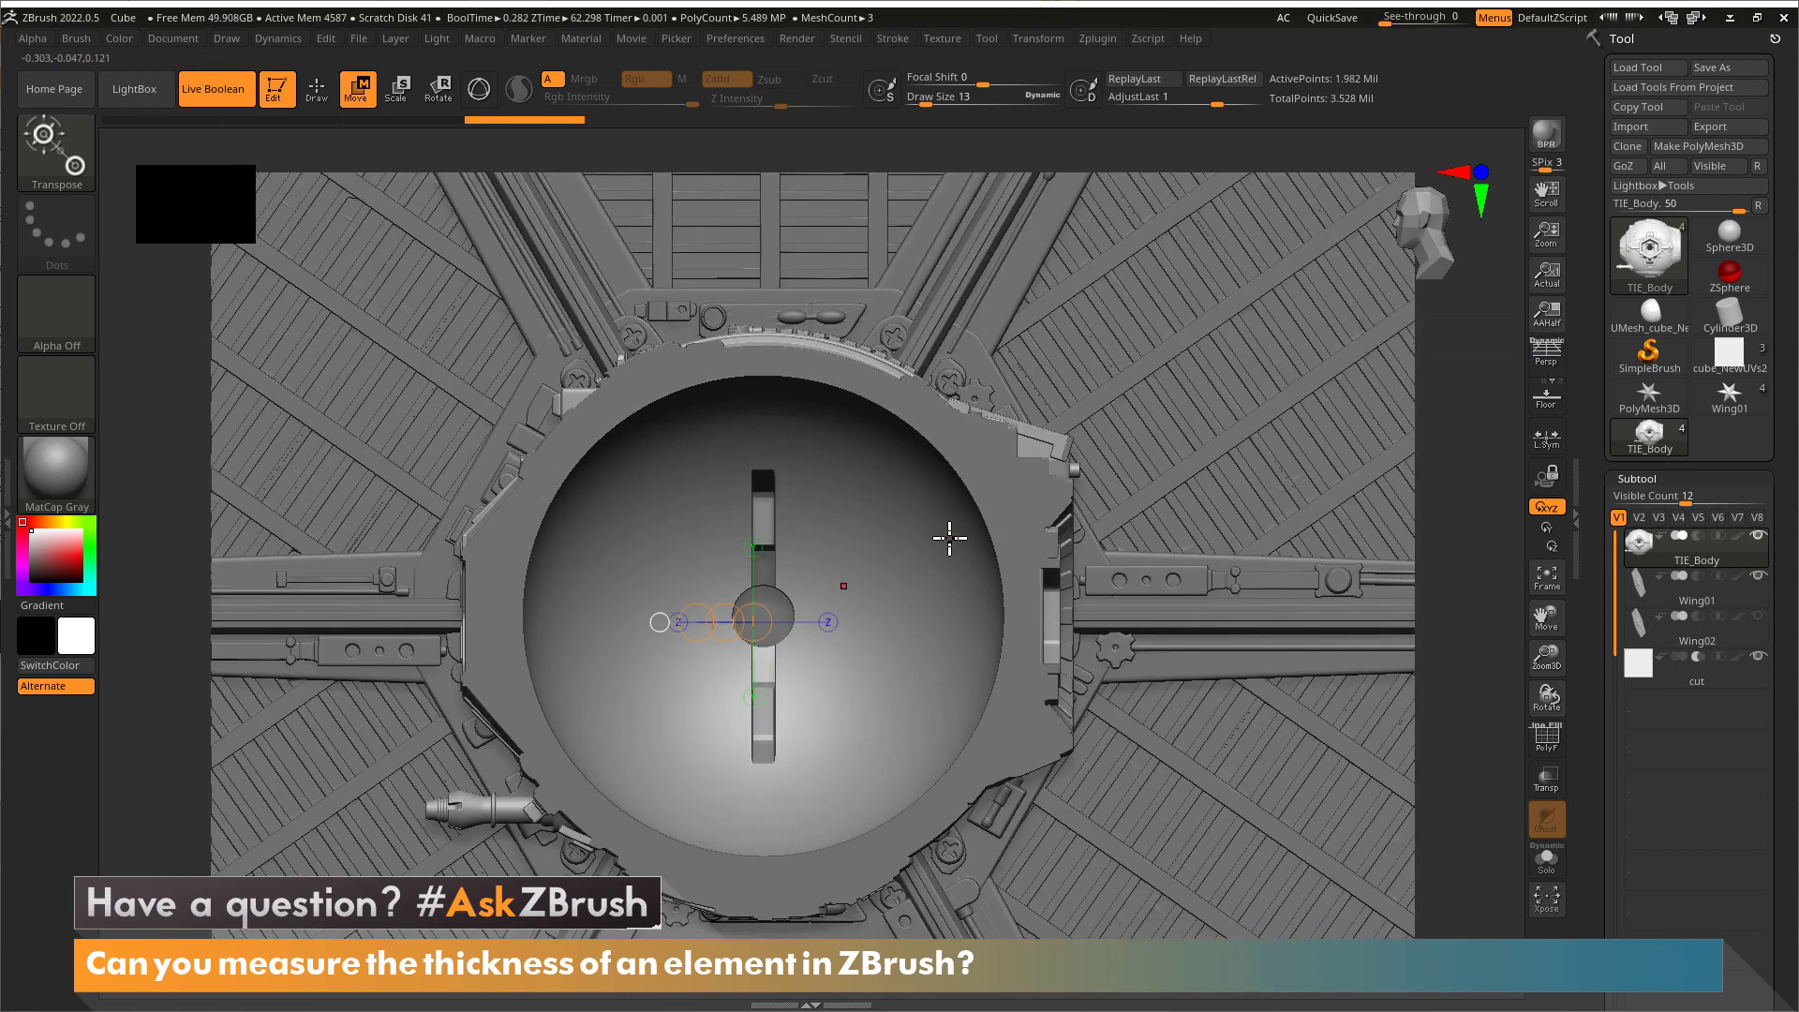
{"action": "right_click_drag", "start_coordinate": [1008, 498], "coordinate": [1093, 490], "text": "alt"}
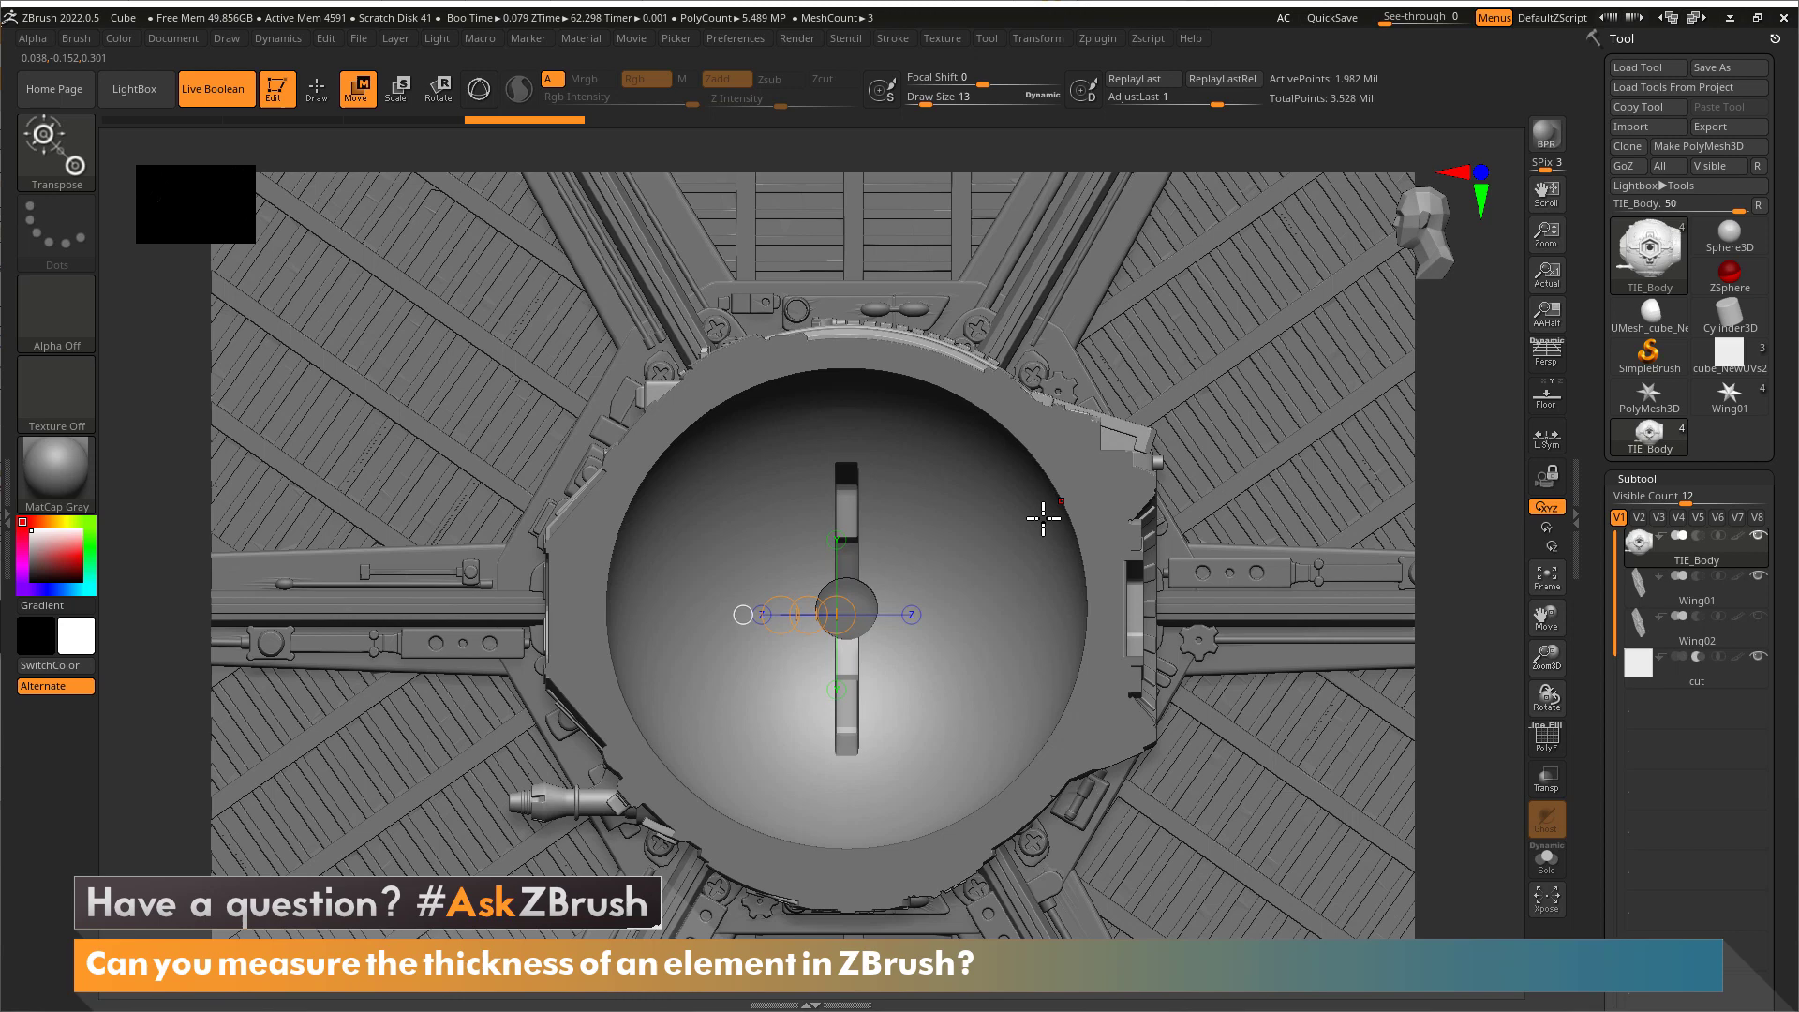
{"action": "mouse_move", "coordinate": [1098, 488]}
{"action": "left_mouse_down"}
{"action": "mouse_move", "coordinate": [937, 392]}
{"action": "mouse_move", "coordinate": [702, 354]}
{"action": "mouse_move", "coordinate": [497, 351]}
{"action": "mouse_move", "coordinate": [431, 311]}
{"action": "left_mouse_up"}
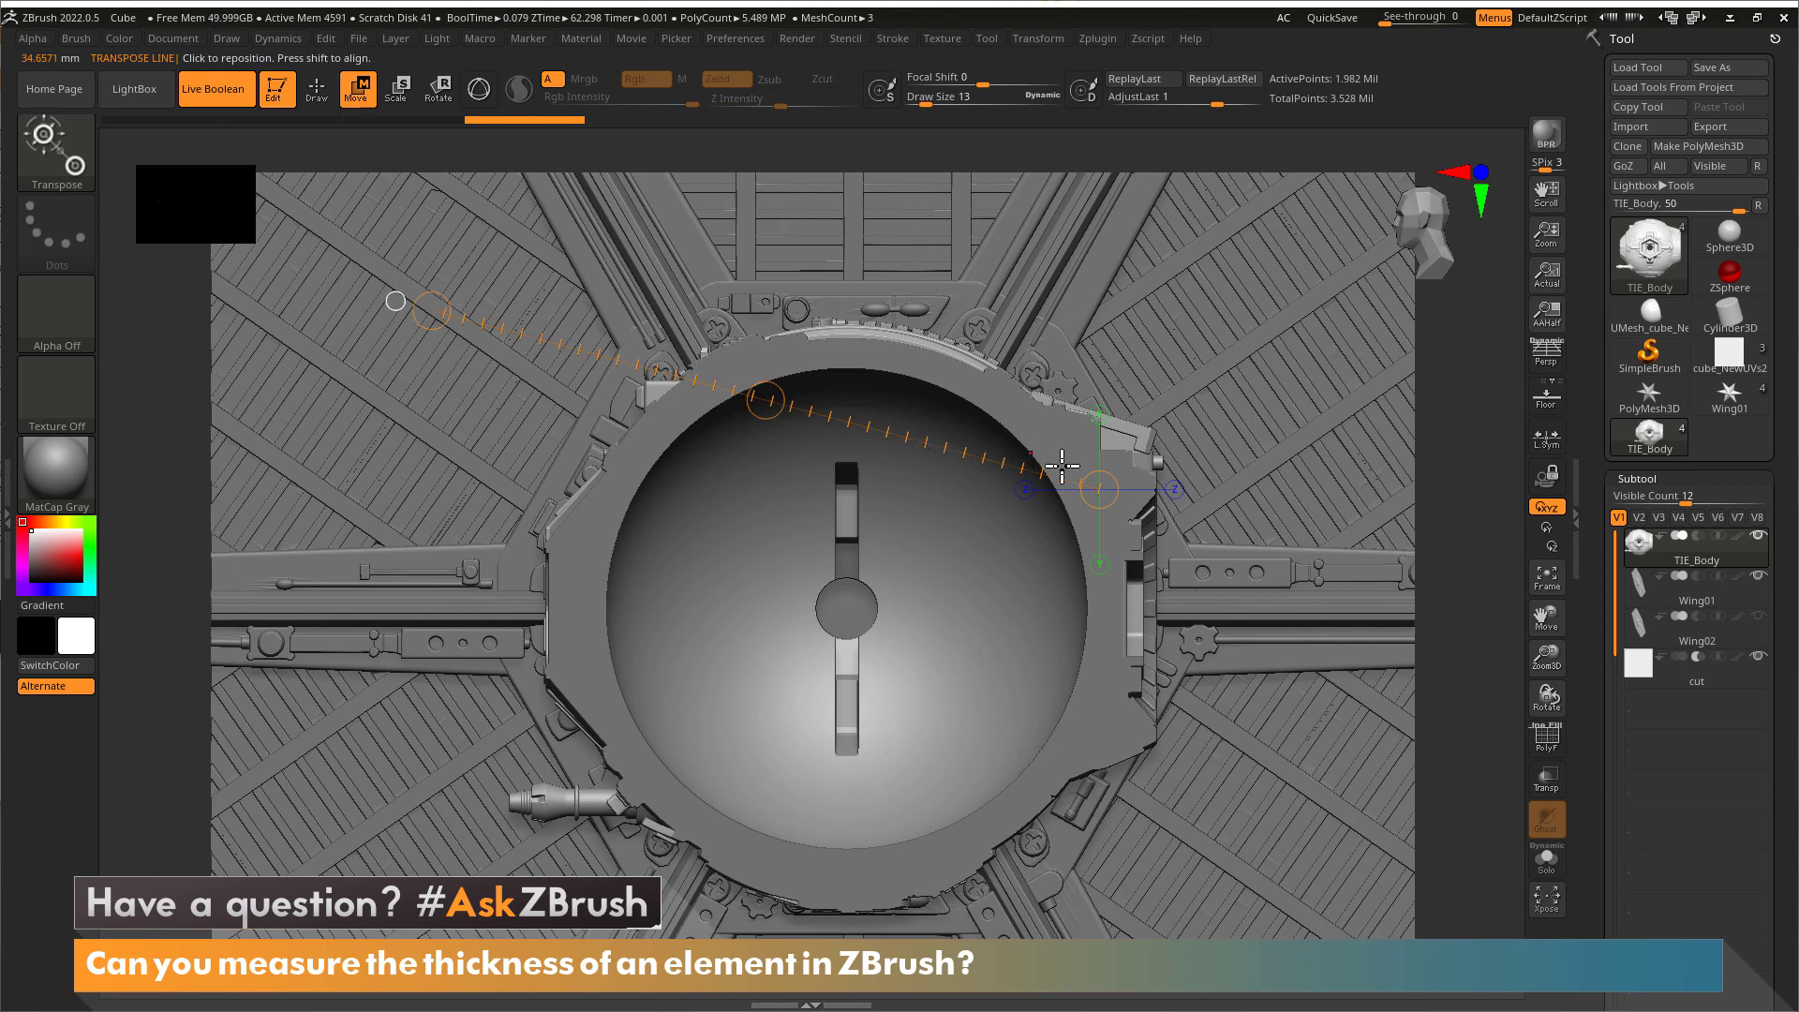
{"action": "right_click_drag", "start_coordinate": [1110, 590], "coordinate": [1041, 645], "text": "alt"}
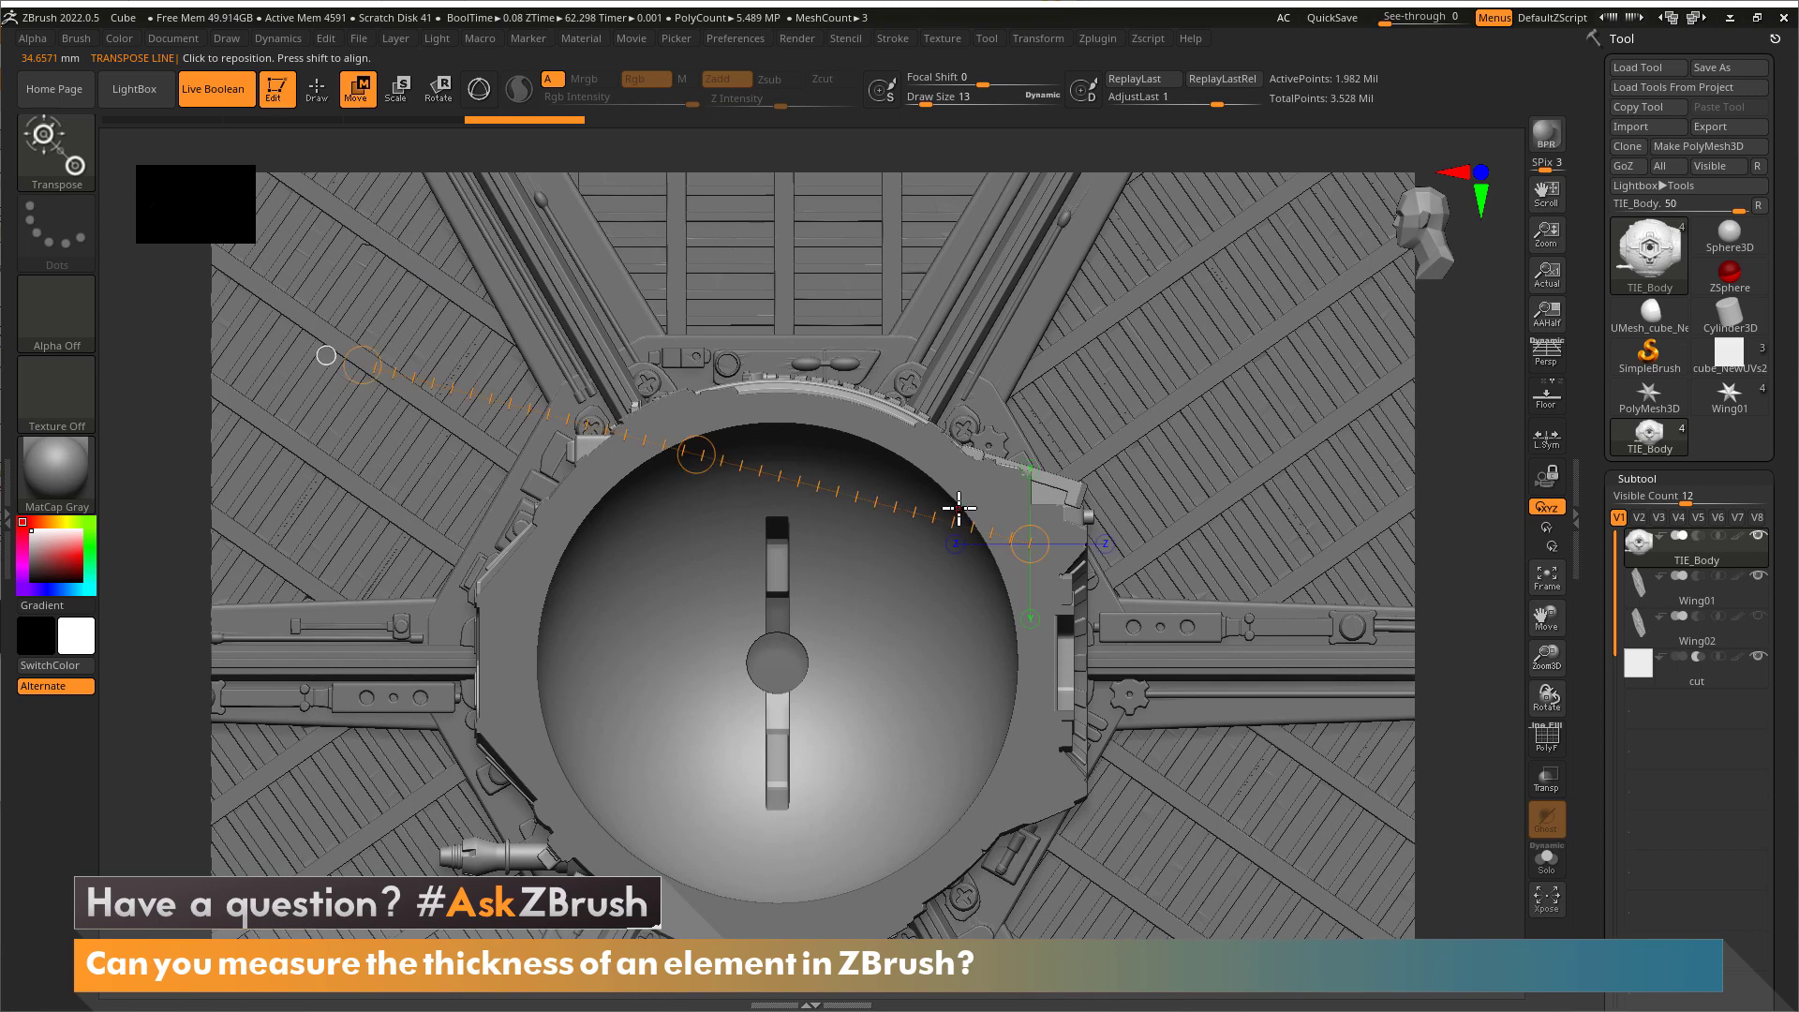
{"action": "left_click_drag", "start_coordinate": [958, 504], "coordinate": [989, 464]}
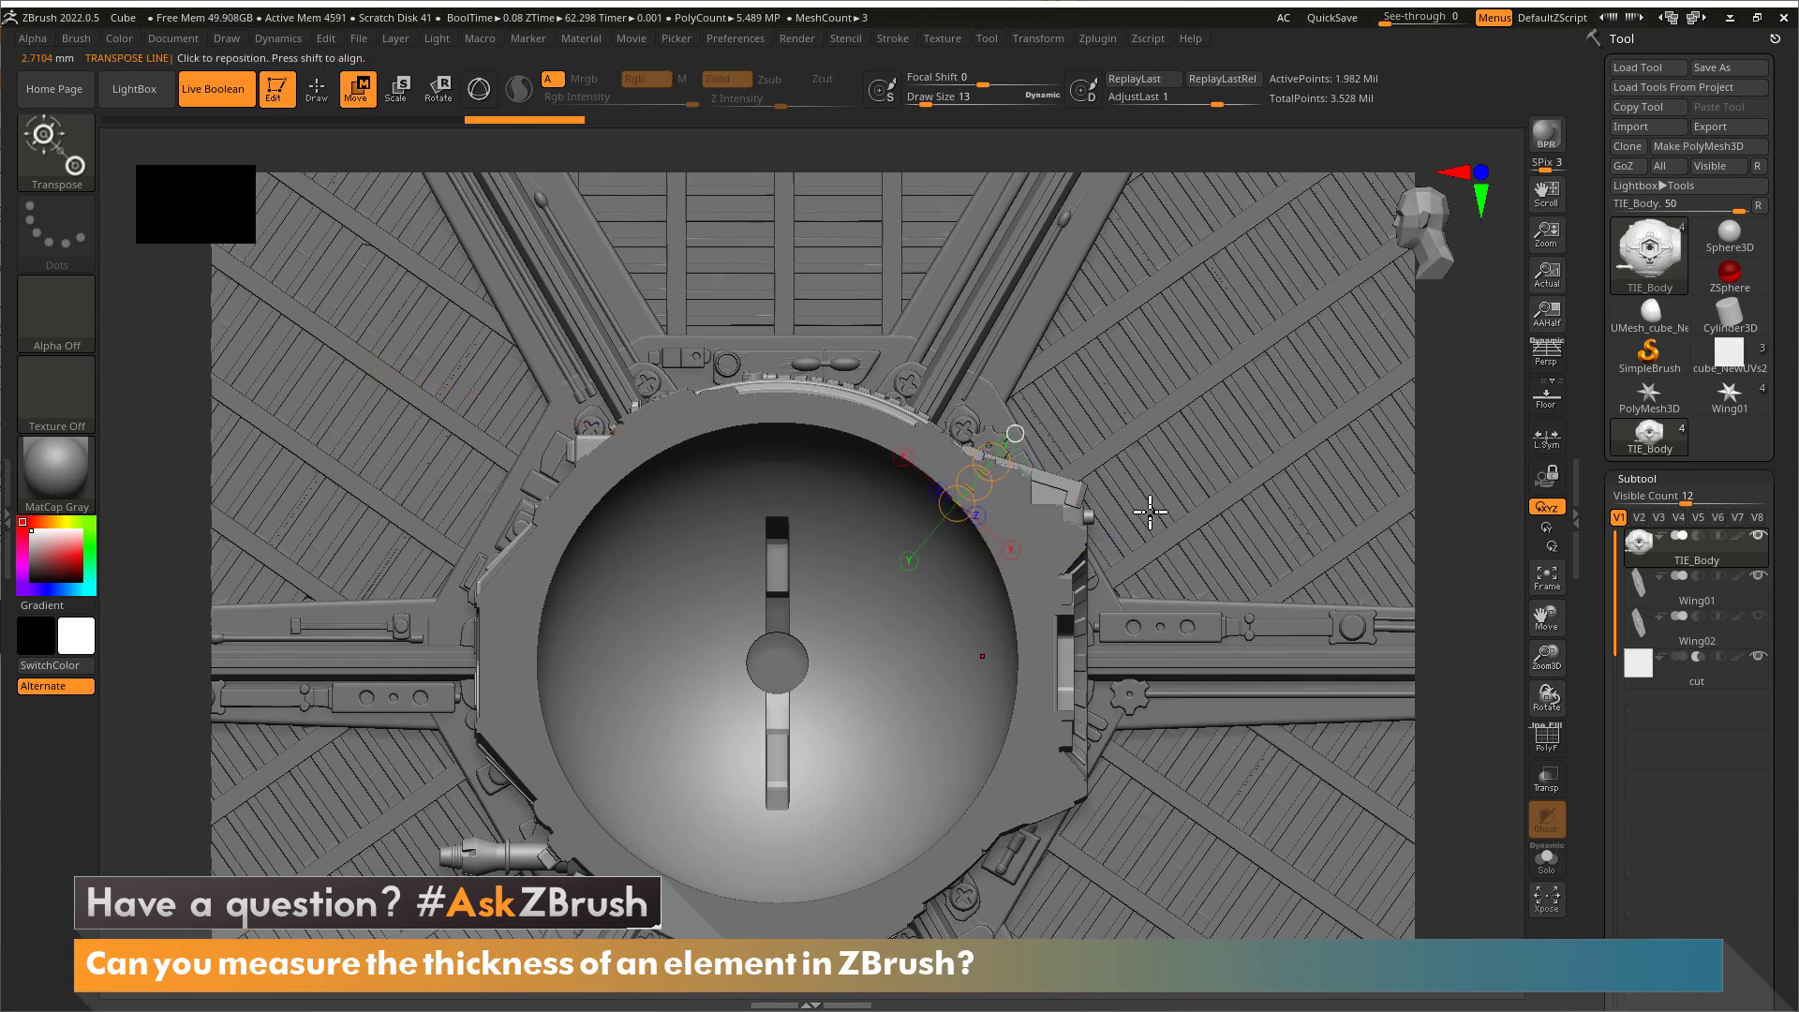
Hide the Wing01 subtool and remeasure the shell from its inner to outer edge at close range.
{"action": "left_click", "coordinate": [1757, 577]}
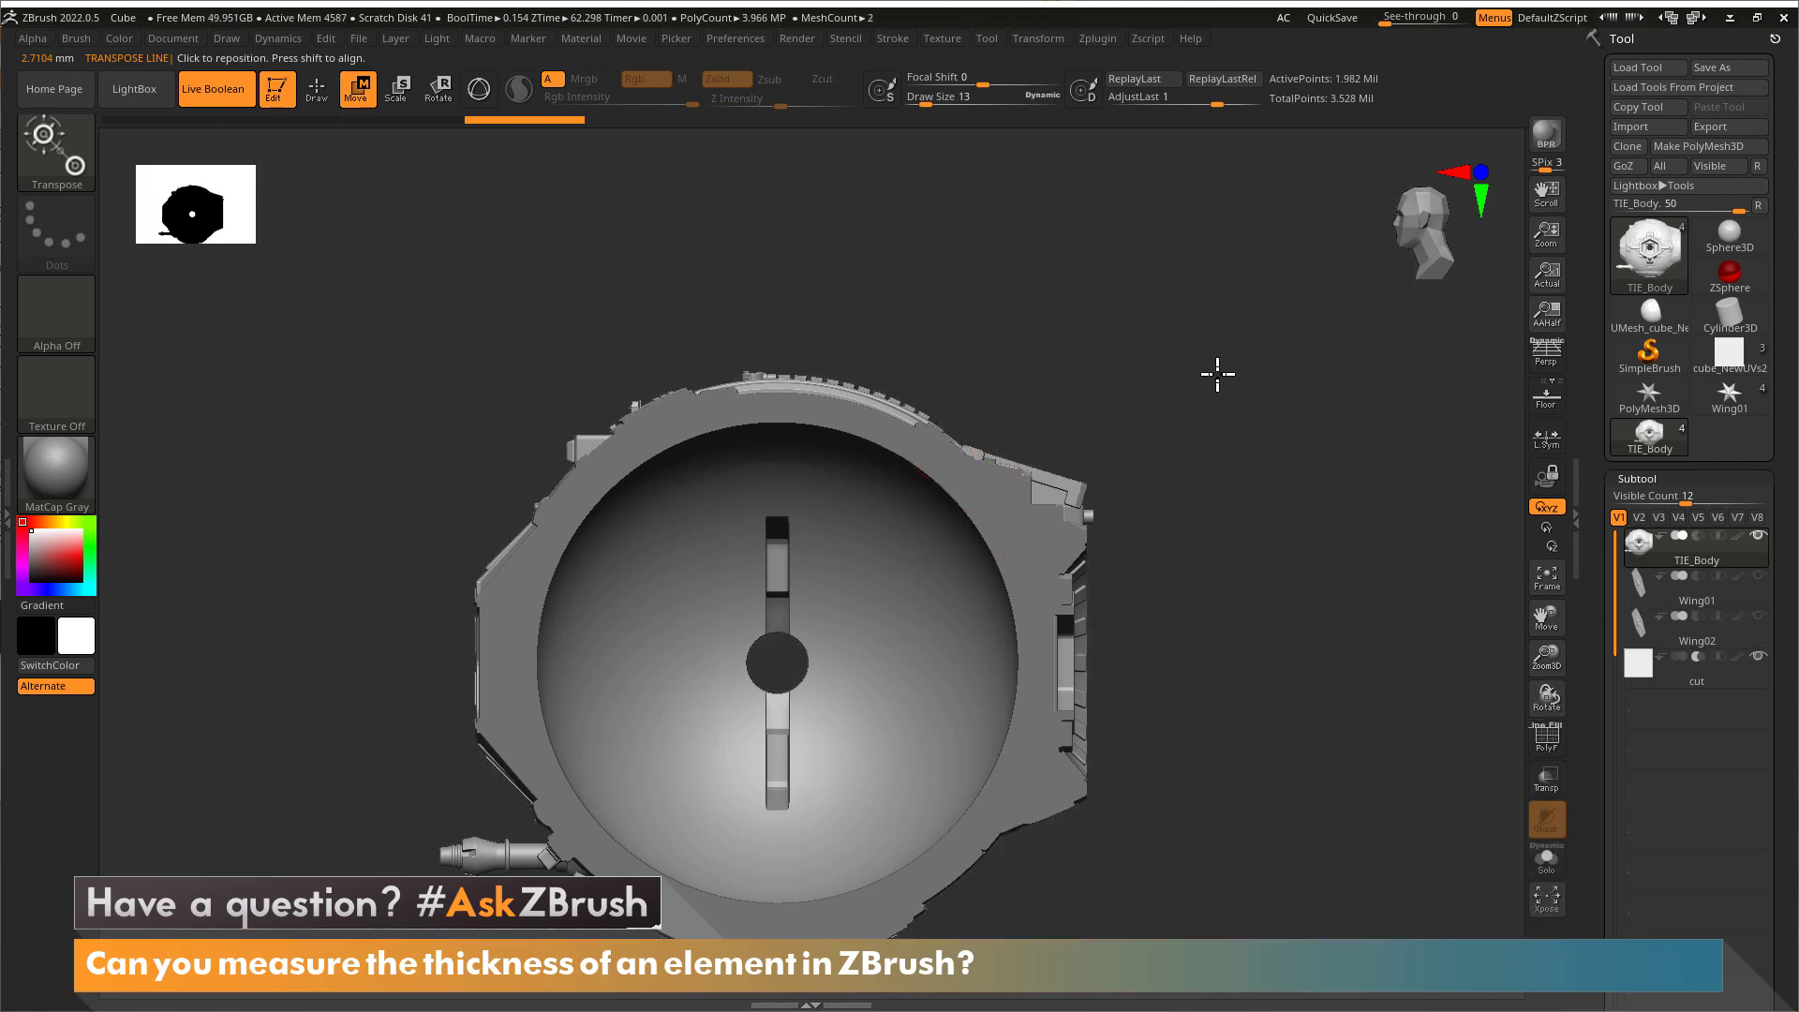
{"action": "right_click_drag", "start_coordinate": [1217, 374], "coordinate": [1413, 421], "text": "alt"}
{"action": "right_click_drag", "start_coordinate": [1196, 580], "coordinate": [1260, 739], "text": "alt"}
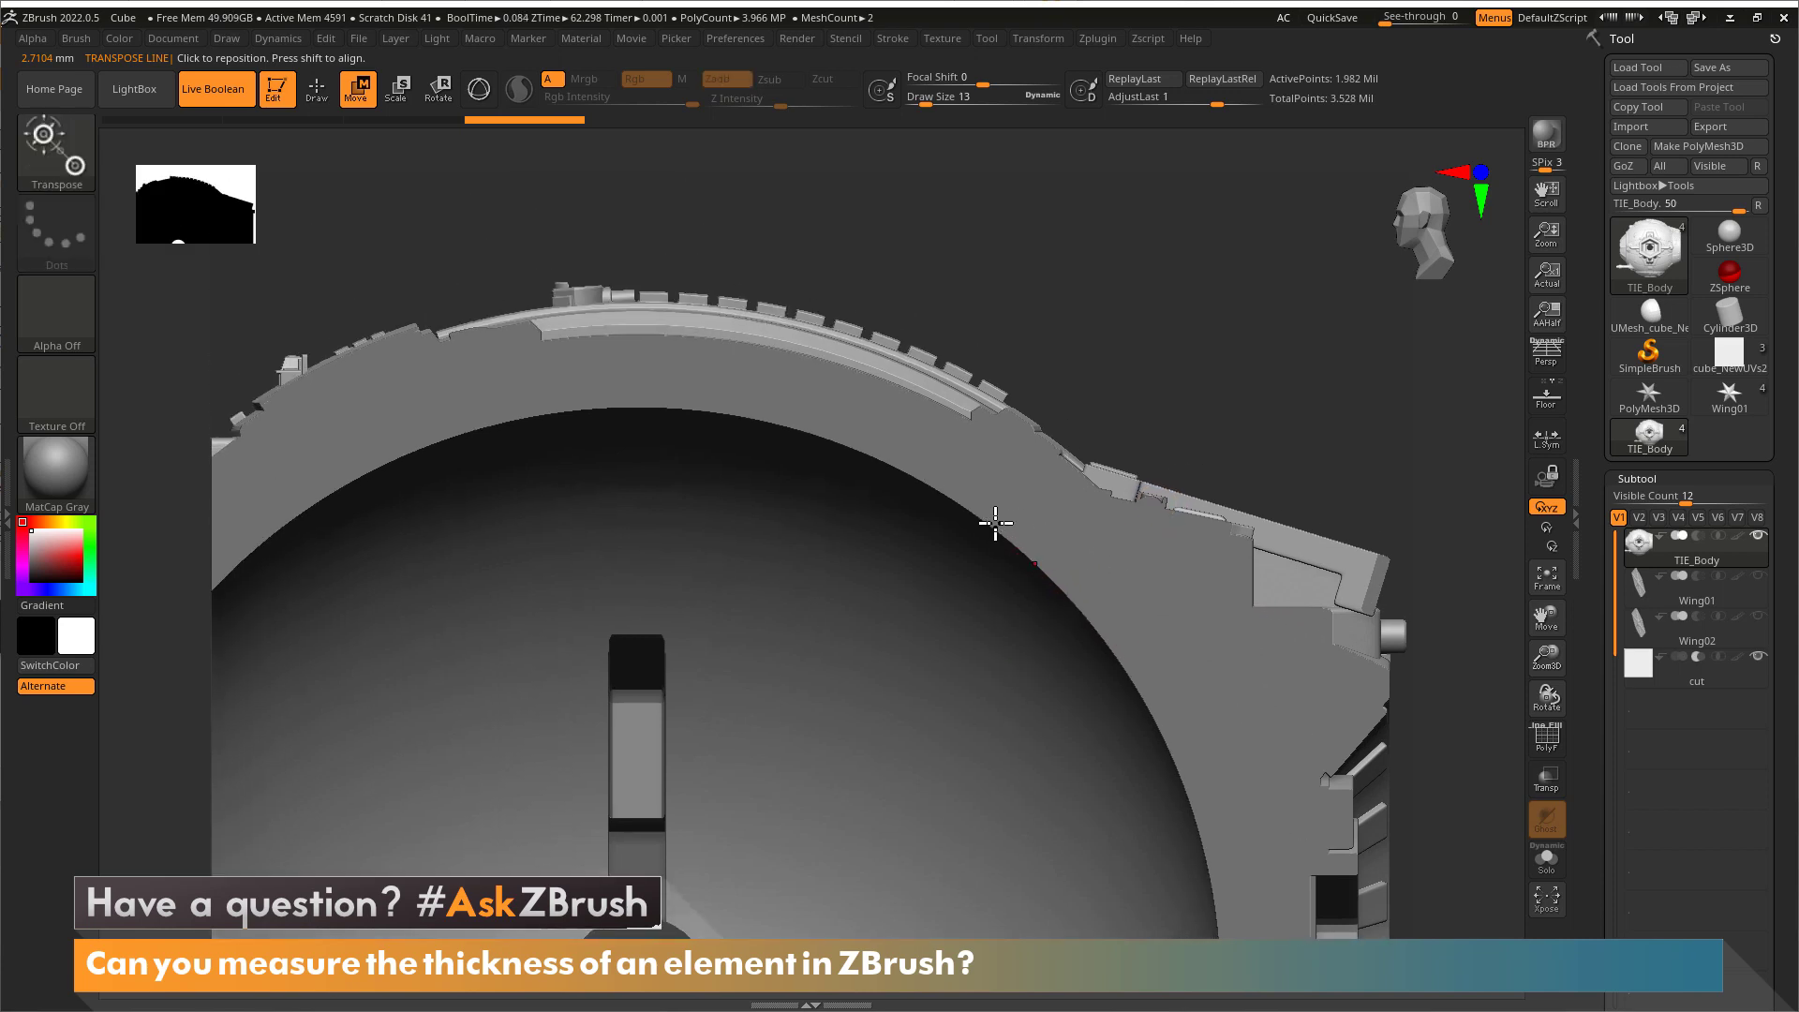
{"action": "left_click", "coordinate": [989, 520]}
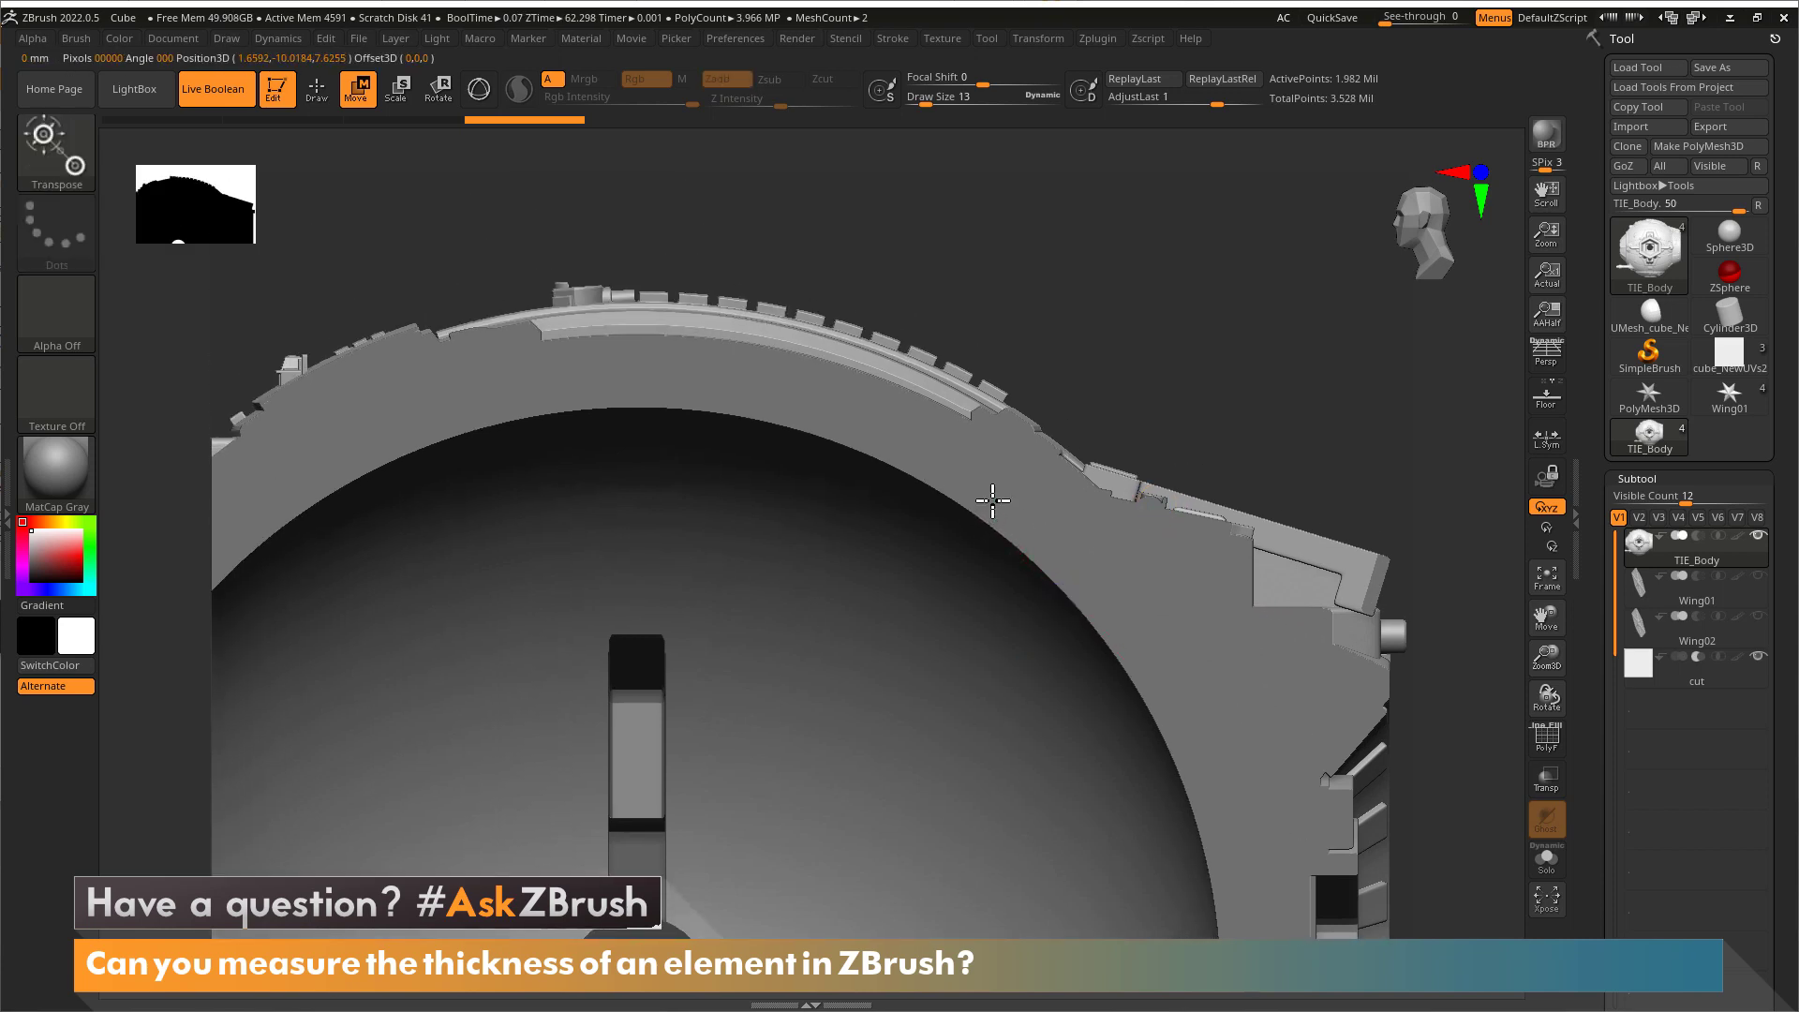
{"action": "mouse_move", "coordinate": [982, 520]}
{"action": "left_mouse_down"}
{"action": "mouse_move", "coordinate": [1011, 427]}
{"action": "mouse_move", "coordinate": [1049, 445]}
{"action": "mouse_move", "coordinate": [1056, 426]}
{"action": "mouse_move", "coordinate": [1046, 442]}
{"action": "left_mouse_up"}
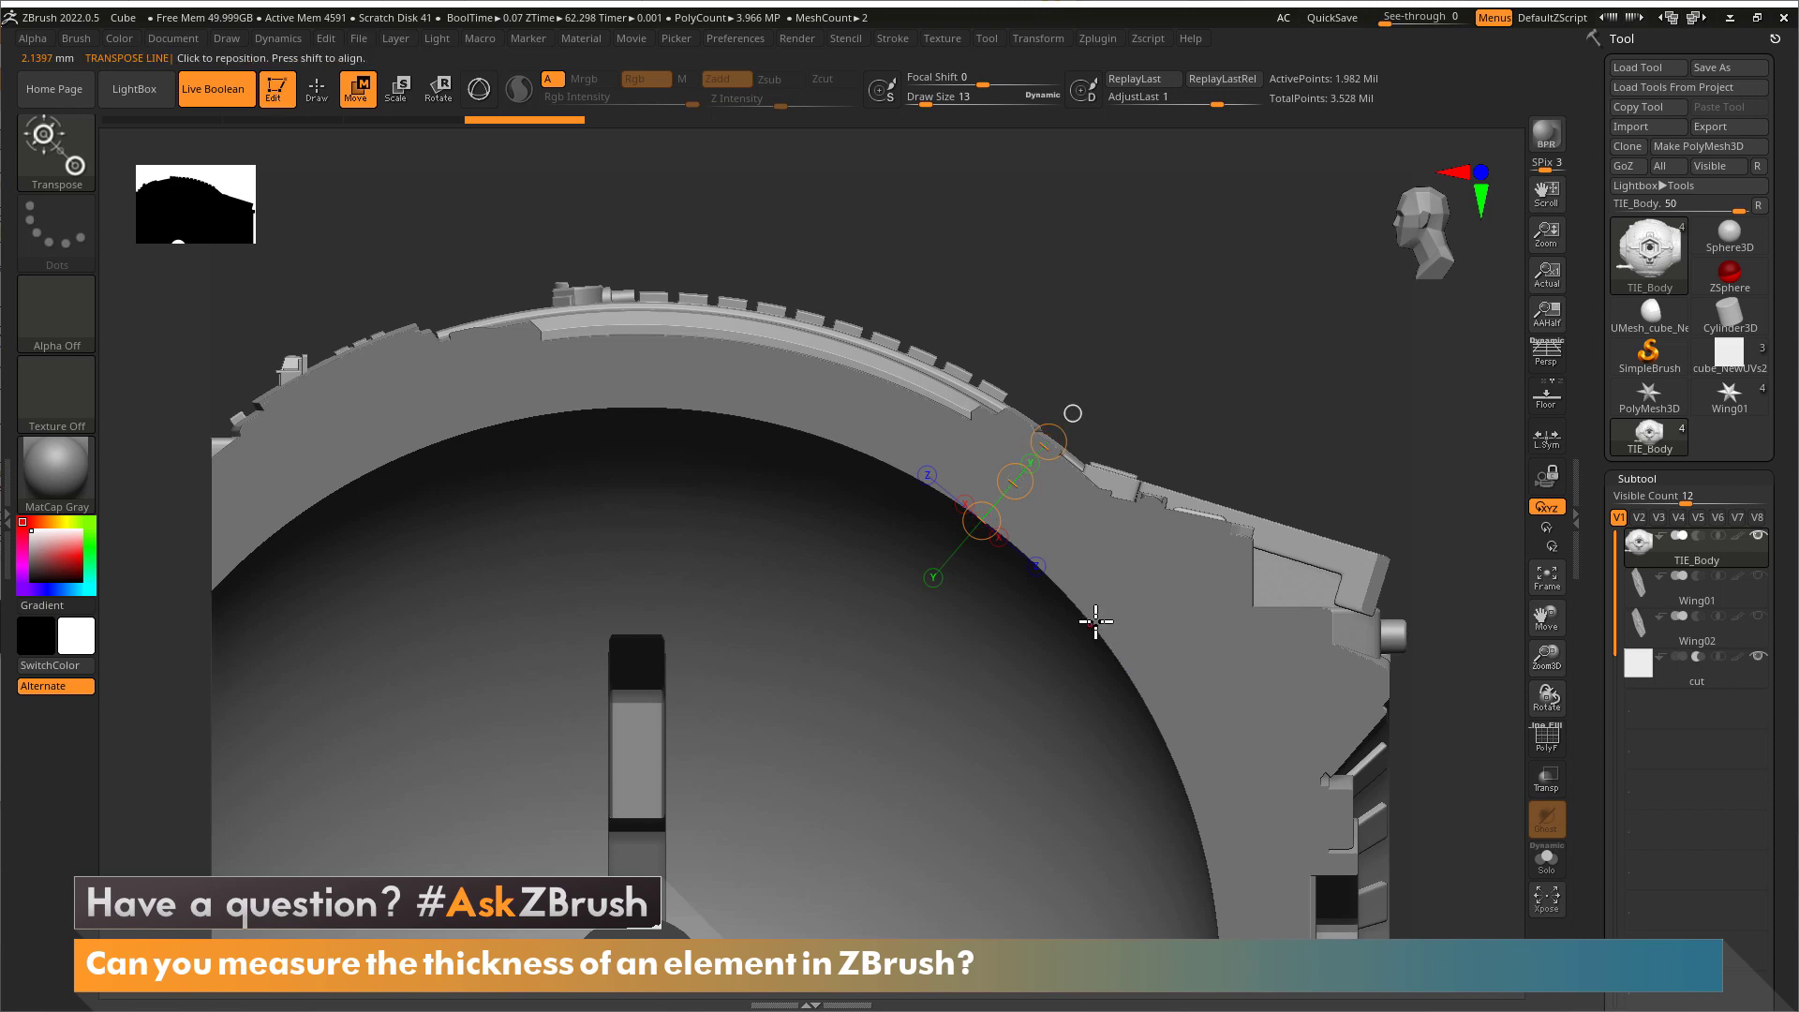
Measure the shell's thicker section from the inner edge out to the raised outer panel, and return to Draw mode.
{"action": "left_click_drag", "start_coordinate": [1091, 623], "coordinate": [1250, 539]}
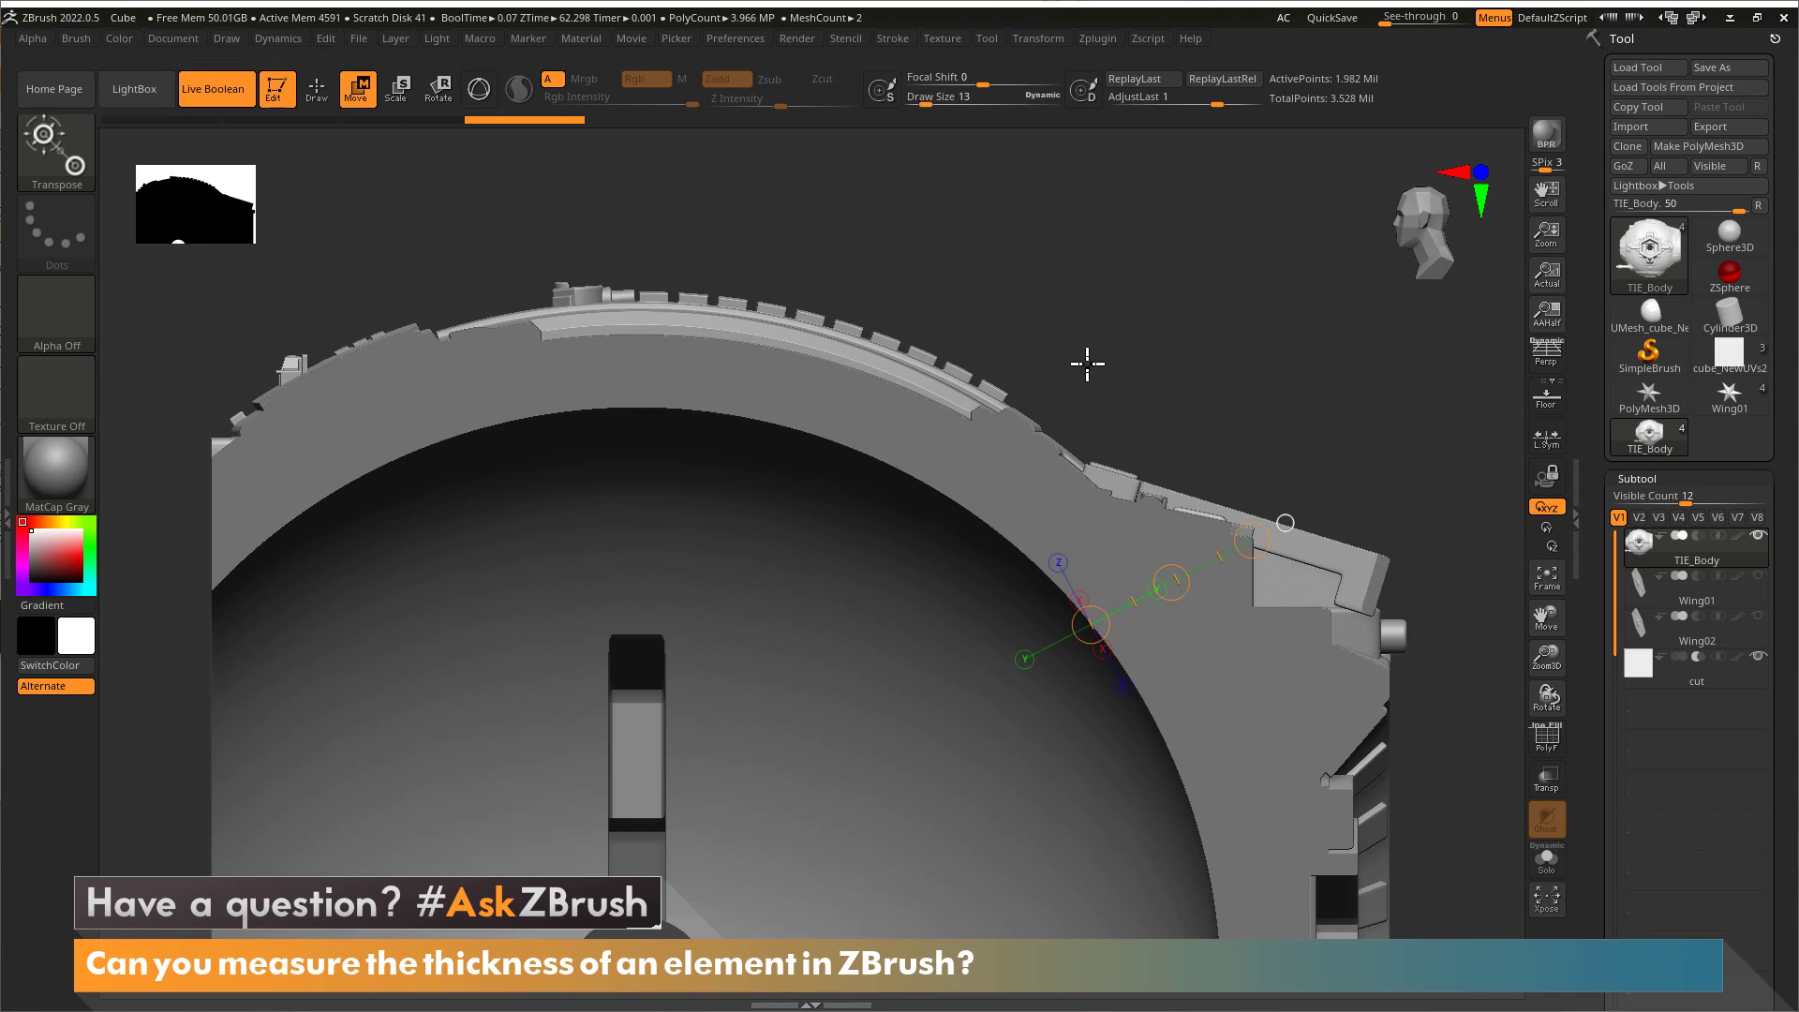
{"action": "key", "text": "q"}
{"action": "key", "text": "ctrl"}
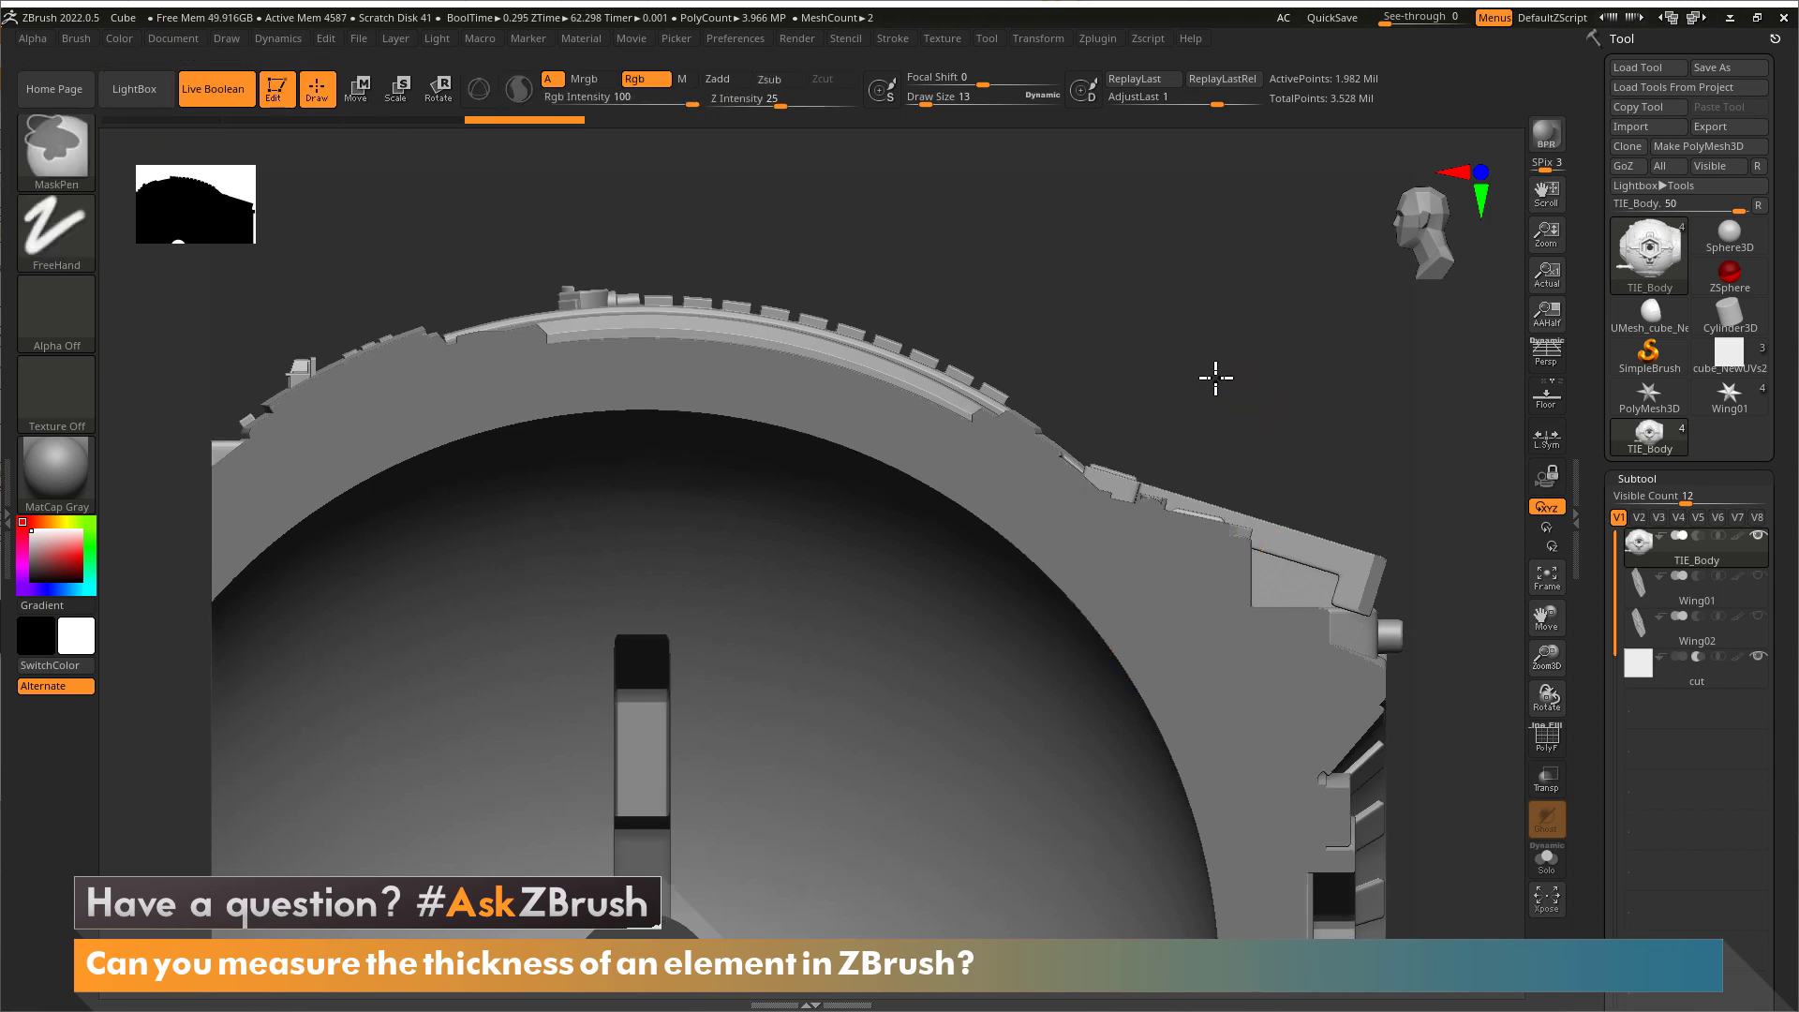
Select the cut subtool and shift it slightly along X with the 3D gizmo to slice the body at a different depth.
{"action": "right_click_drag", "start_coordinate": [1215, 378], "coordinate": [1036, 311], "text": "ctrl"}
{"action": "right_click_drag", "start_coordinate": [1284, 602], "coordinate": [1190, 447], "text": "alt"}
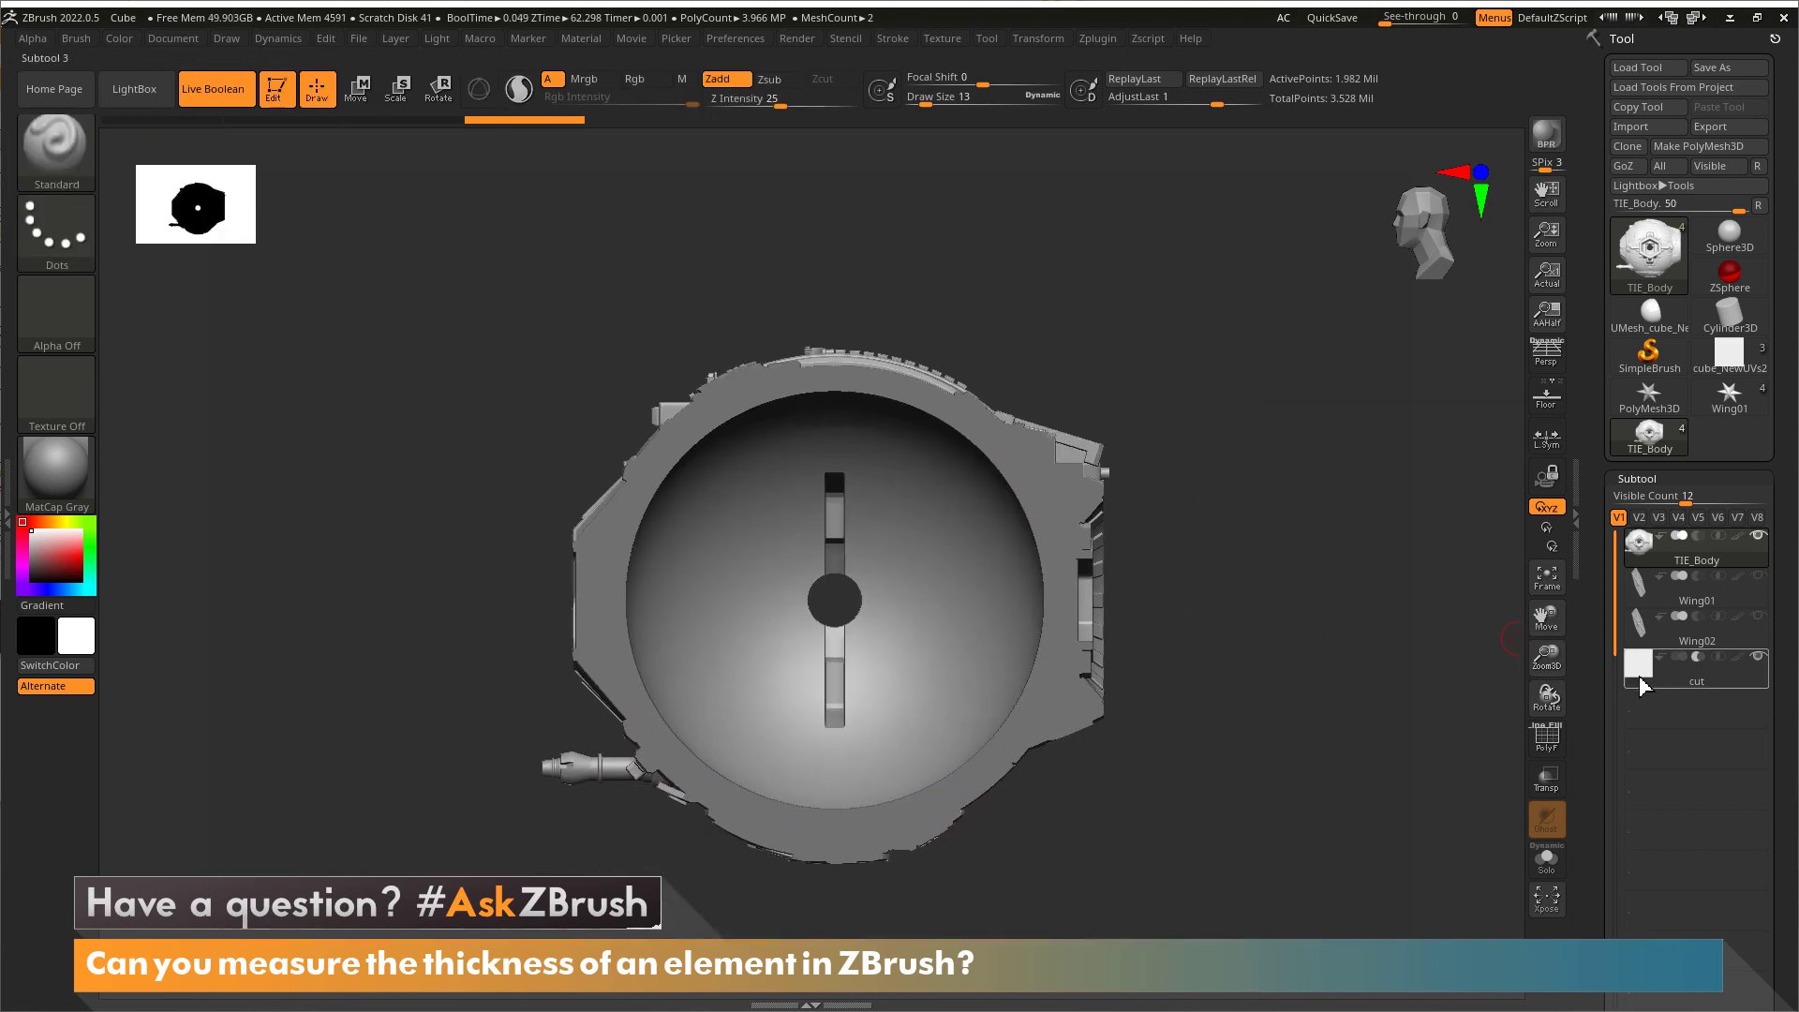
{"action": "left_click", "coordinate": [1641, 676]}
{"action": "key", "text": "w"}
{"action": "left_click_drag", "start_coordinate": [1309, 578], "coordinate": [1322, 604]}
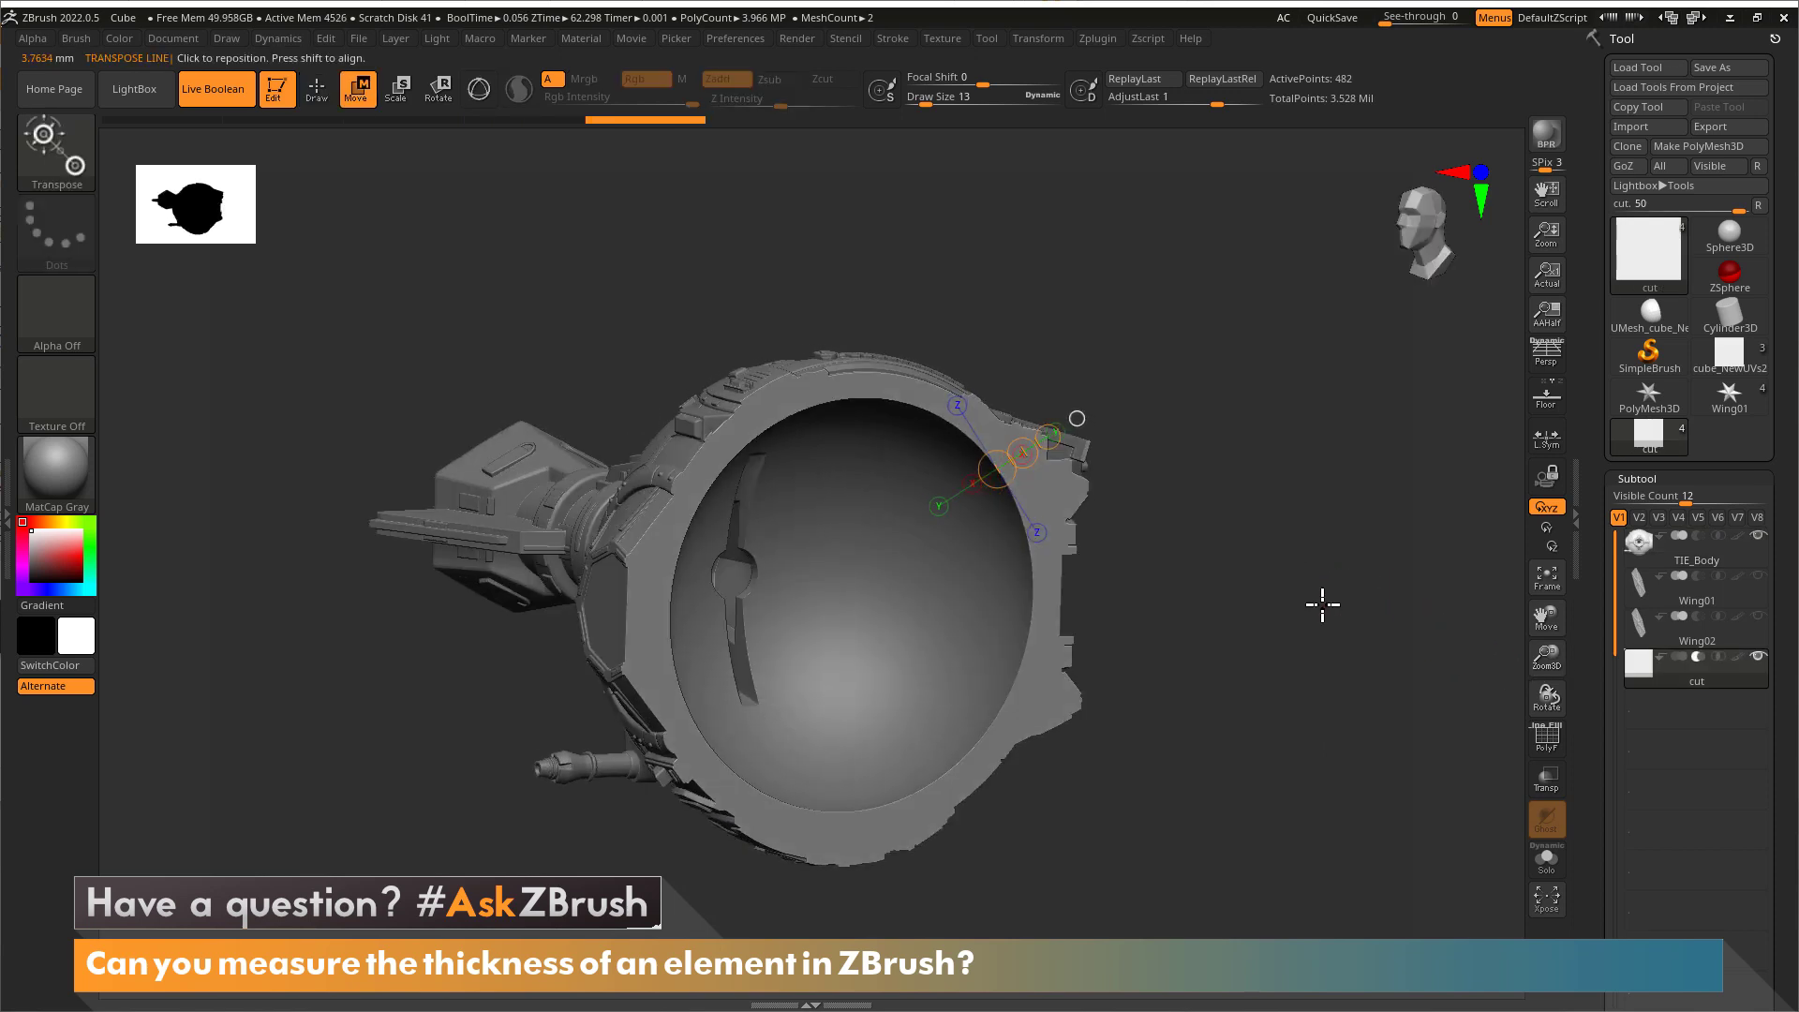
{"action": "key", "text": "y"}
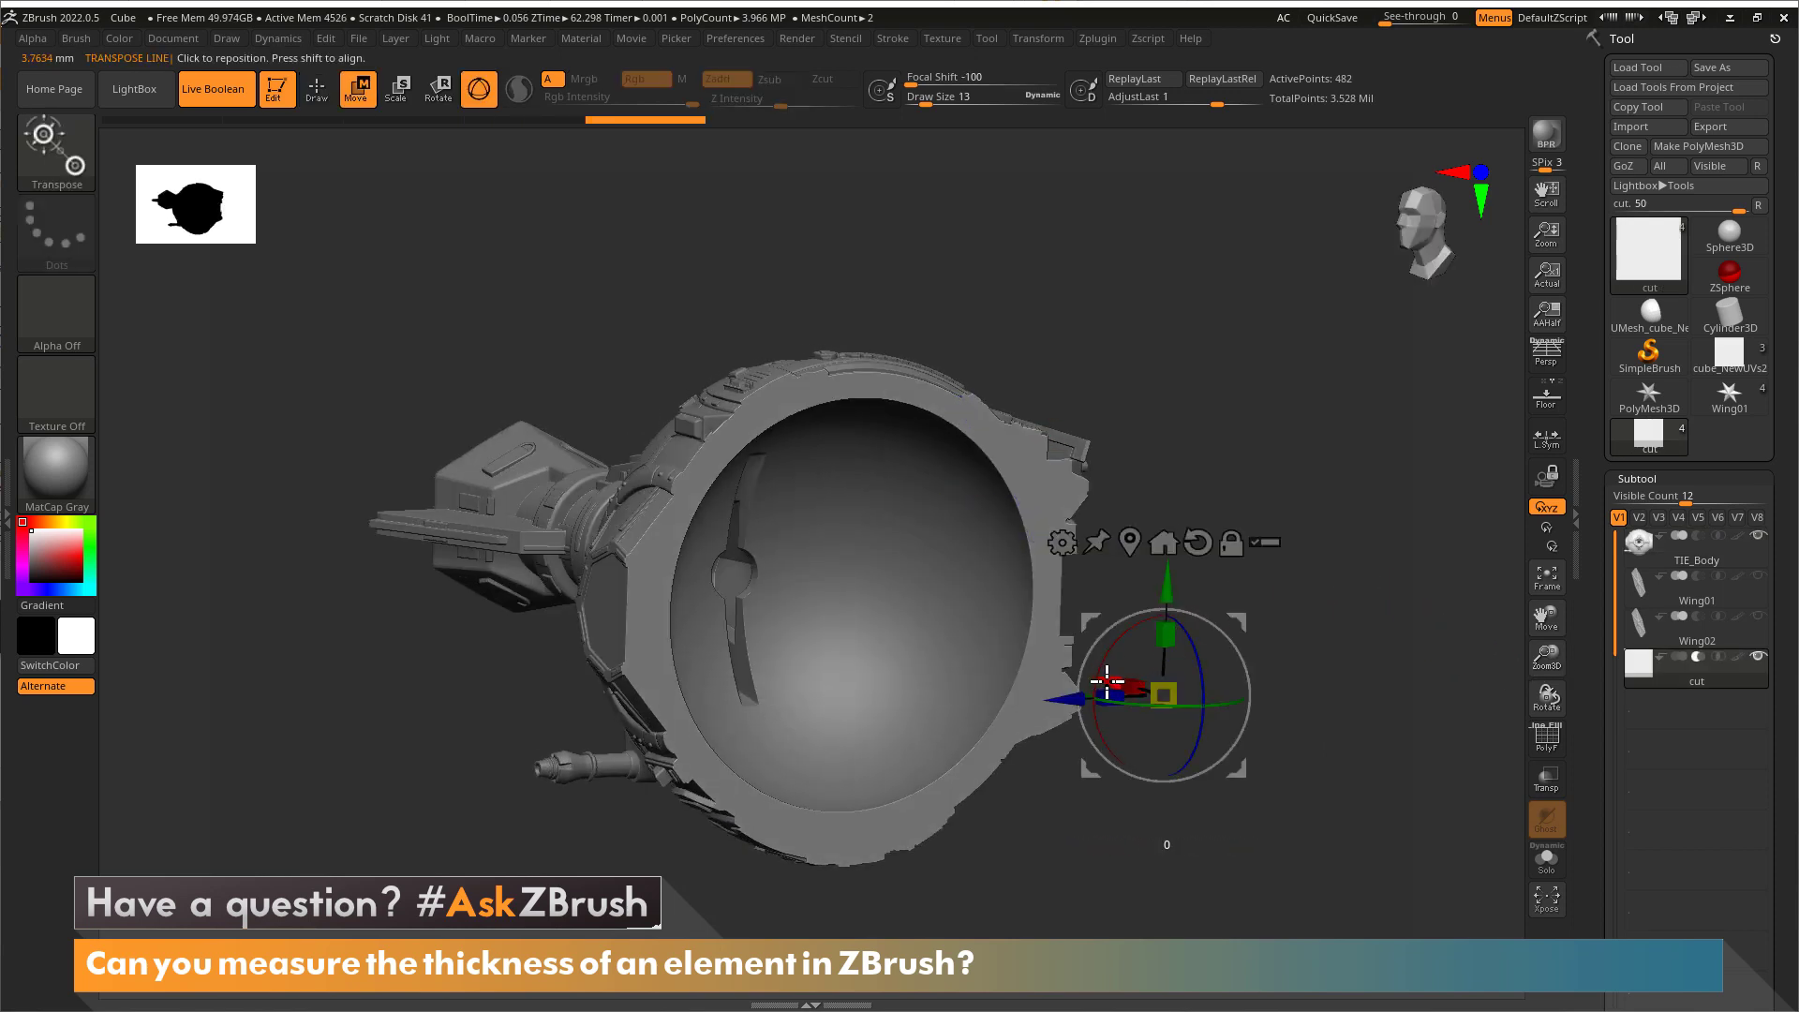
{"action": "left_click_drag", "start_coordinate": [1107, 681], "coordinate": [1089, 676]}
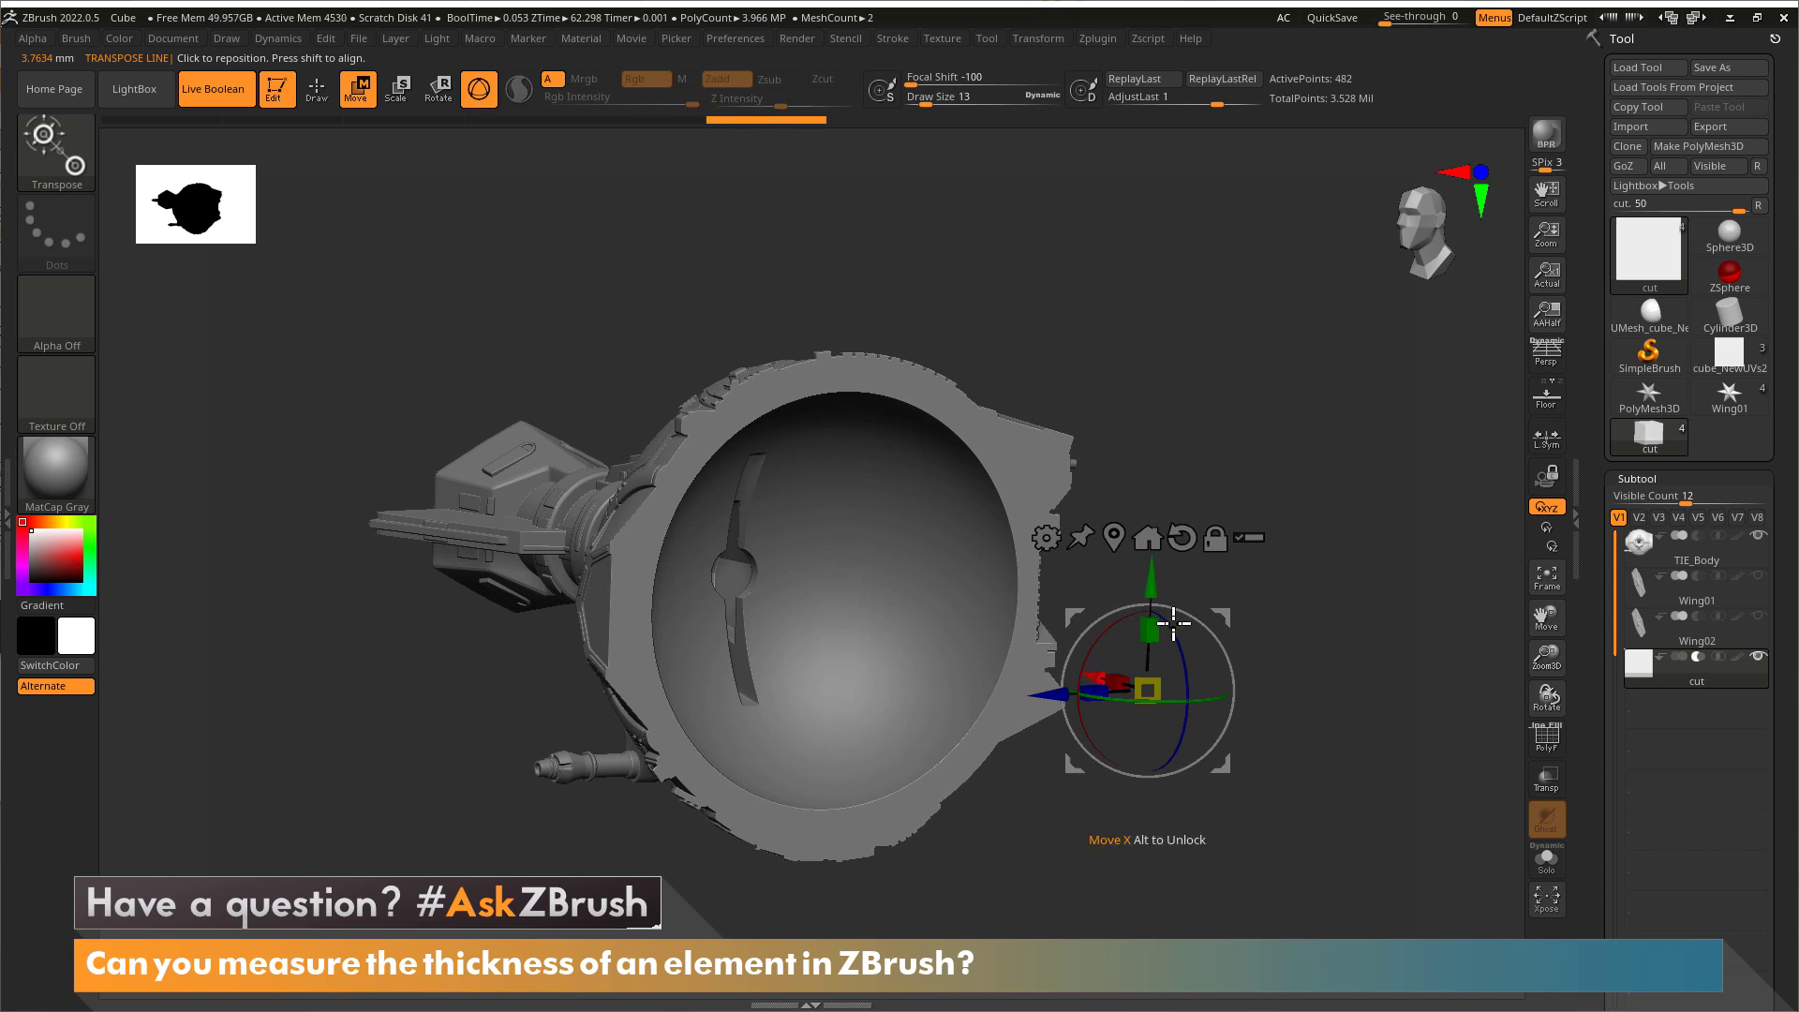
{"action": "key", "text": "q"}
Select the TIE_Body subtool and measure the upper shell wall on the new cut section with the Transpose line.
{"action": "left_click_drag", "start_coordinate": [1317, 610], "coordinate": [1284, 594], "text": "shift"}
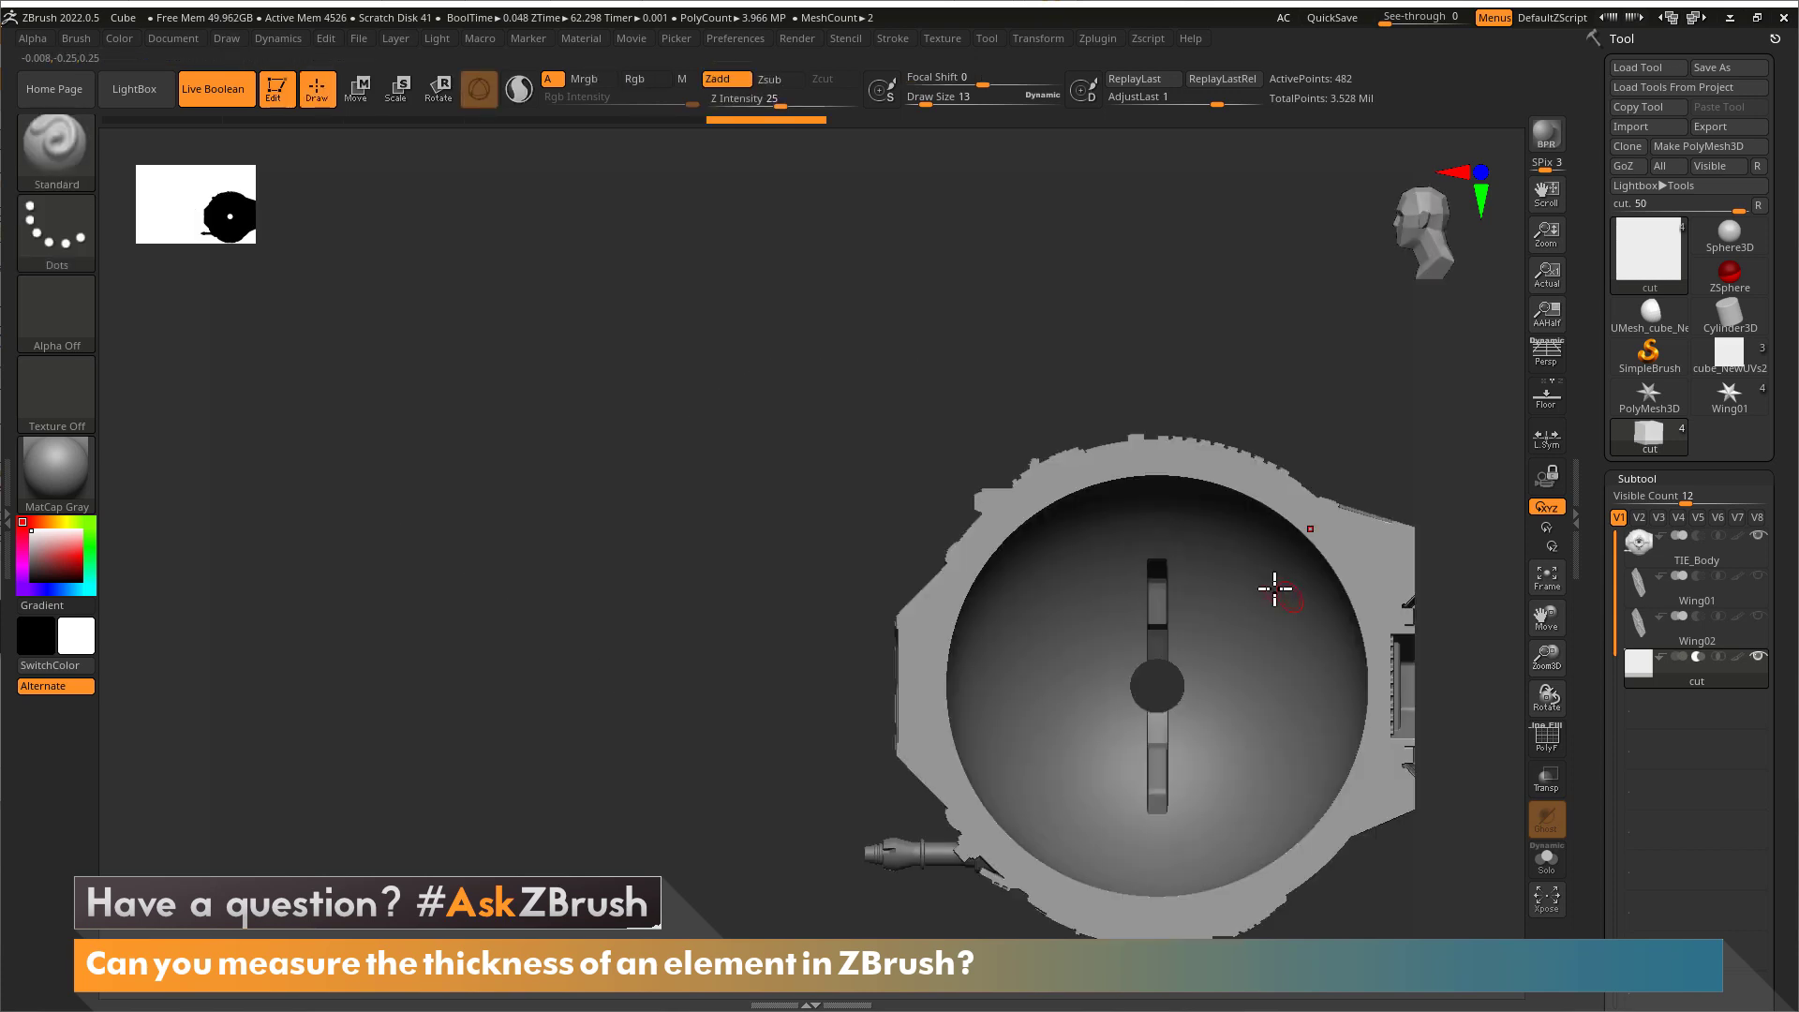
{"action": "right_click_drag", "start_coordinate": [1269, 494], "coordinate": [1115, 506], "text": "alt"}
{"action": "left_click", "coordinate": [1638, 541]}
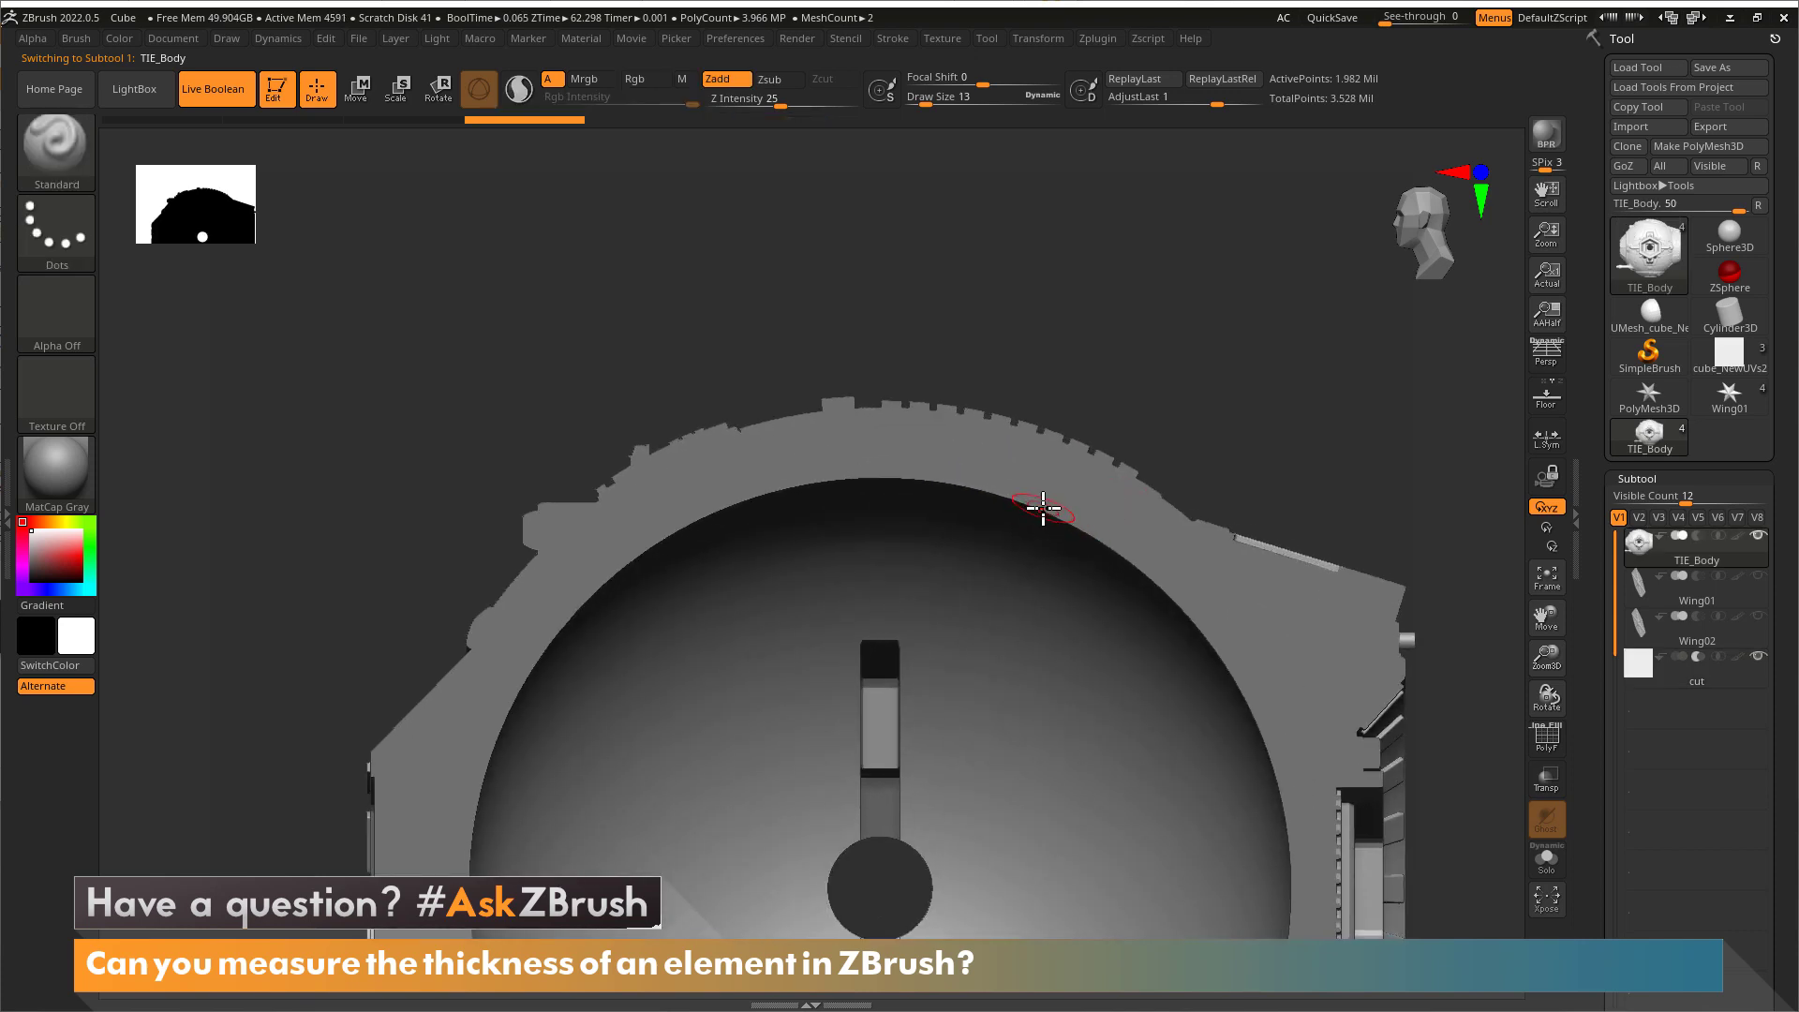
{"action": "key", "text": "w"}
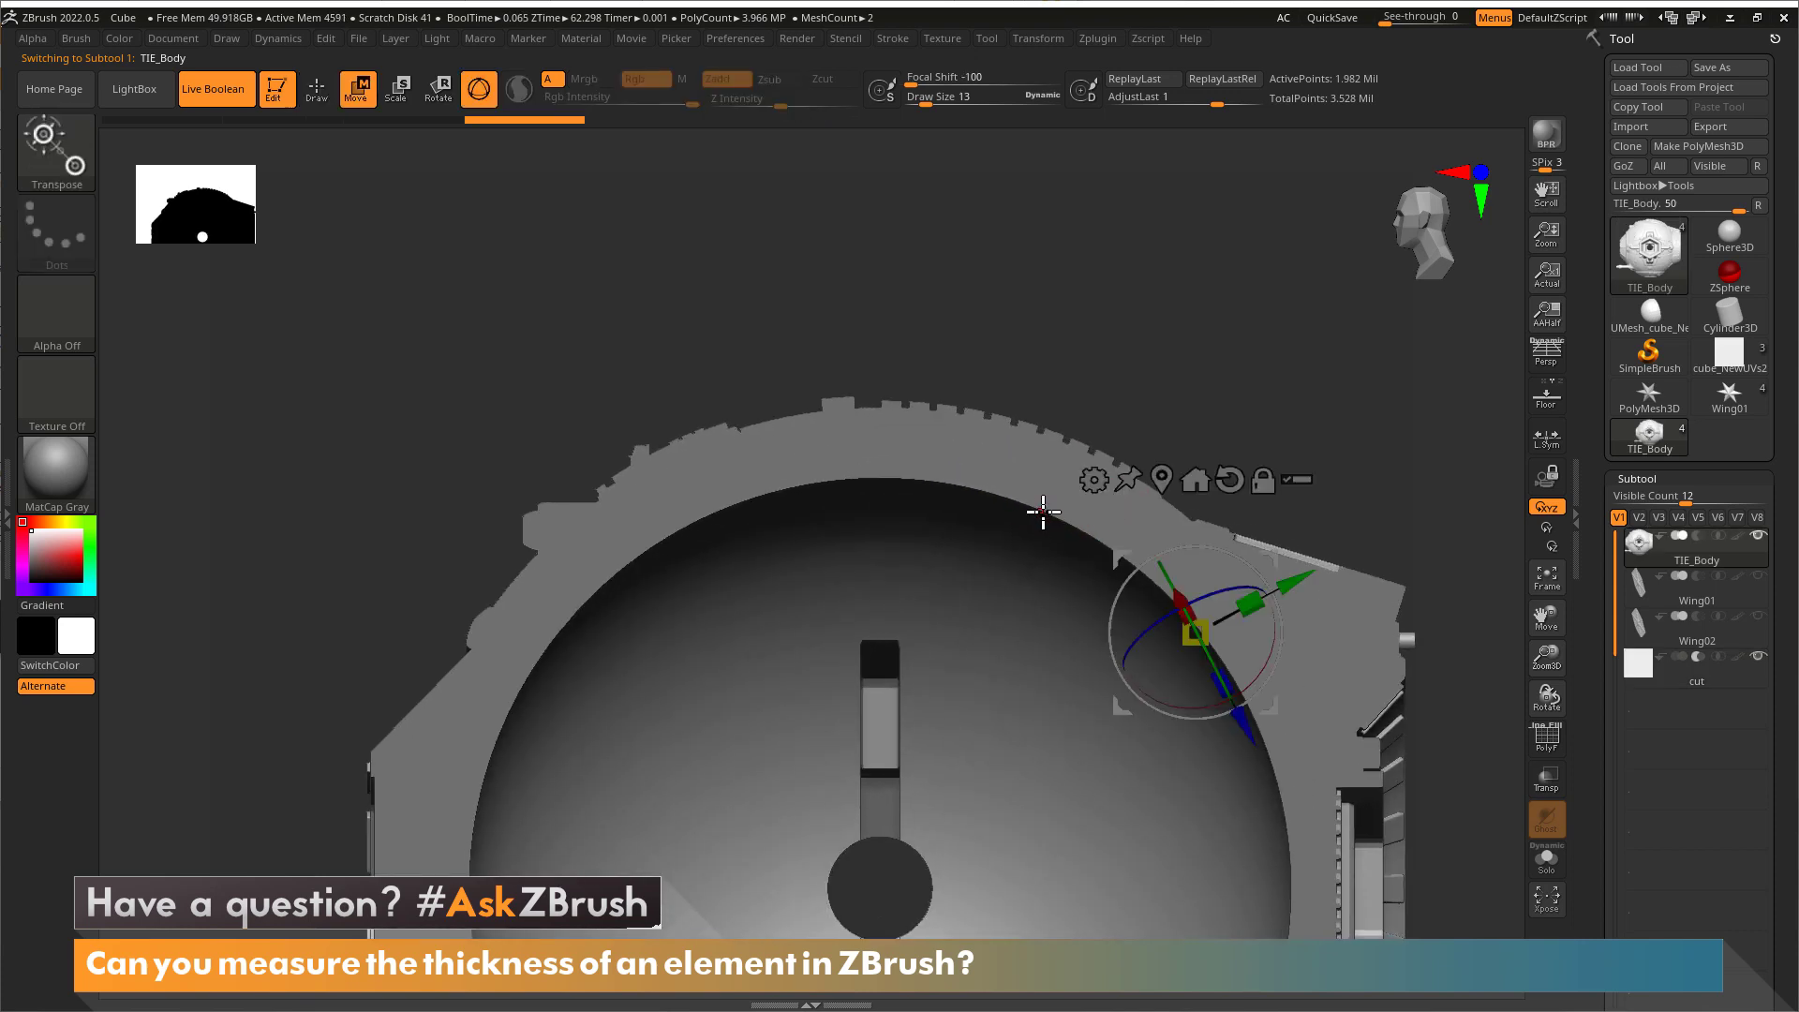
{"action": "key", "text": "y"}
{"action": "left_click_drag", "start_coordinate": [1048, 512], "coordinate": [1079, 444]}
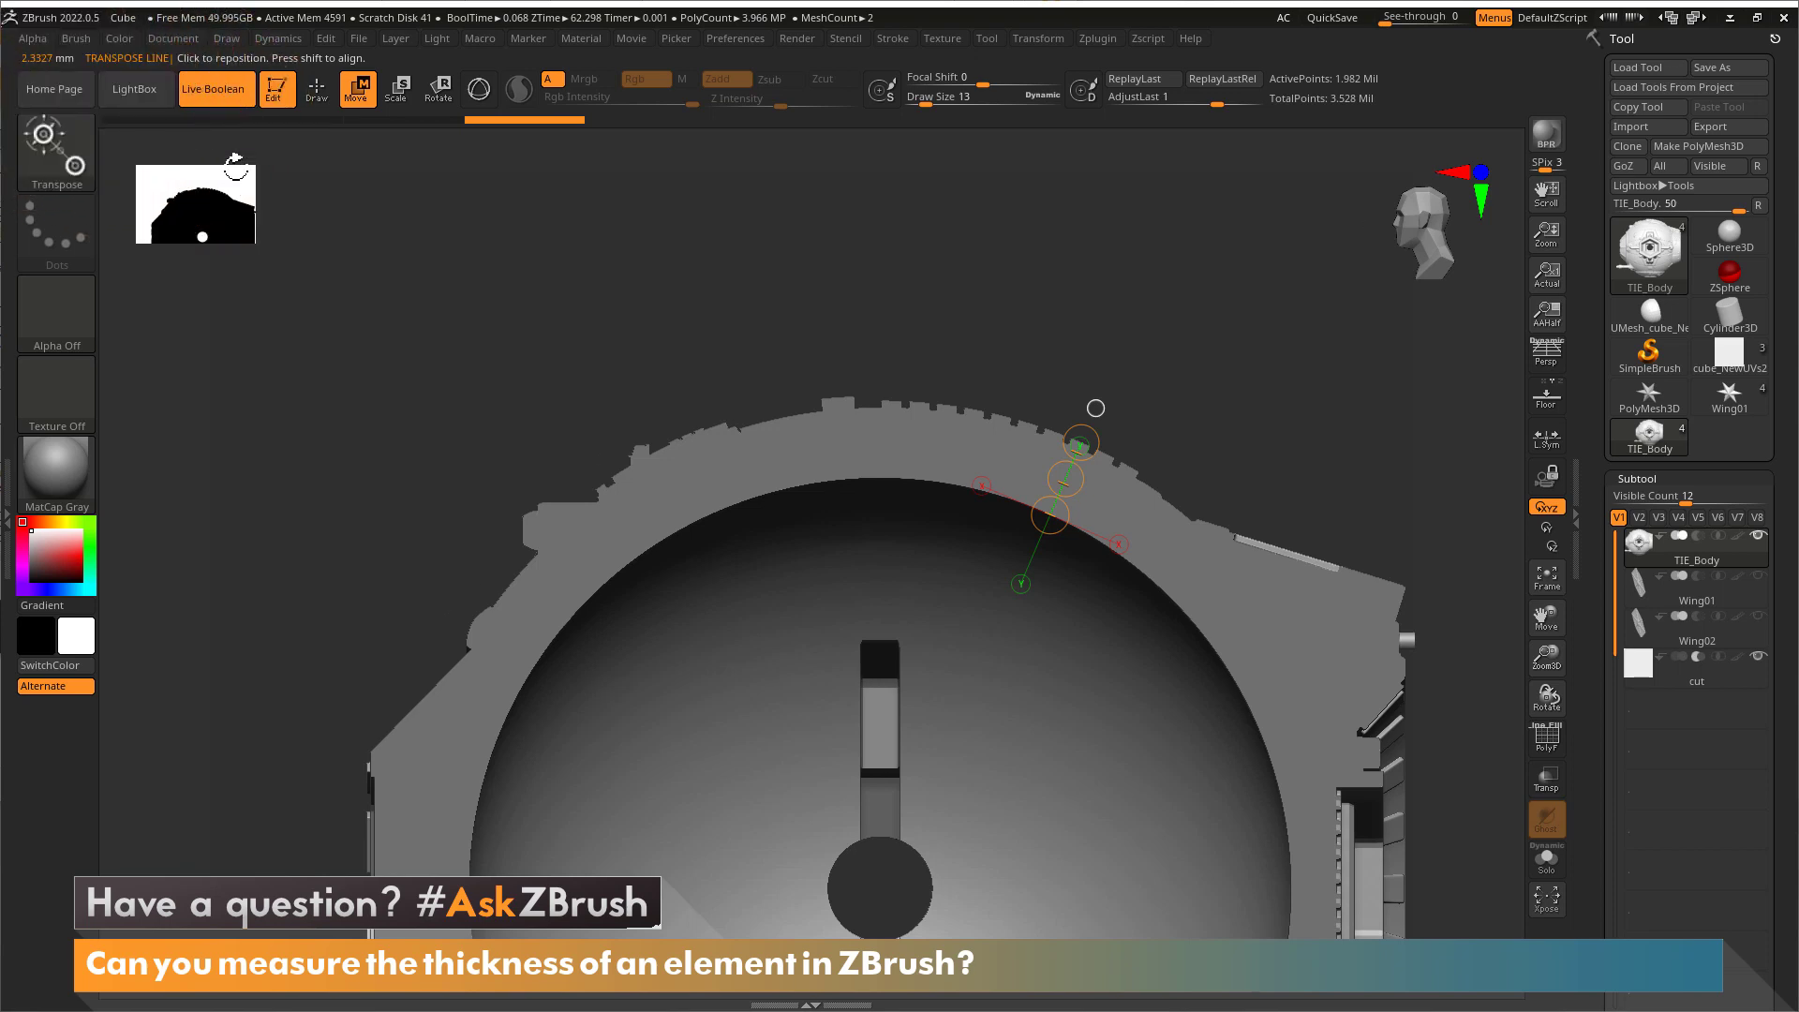
Measure the shell's flat vertical side wall horizontally from inner to outer edge and inspect the line's endpoints up close.
{"action": "left_click_drag", "start_coordinate": [530, 449], "coordinate": [742, 174], "text": "alt"}
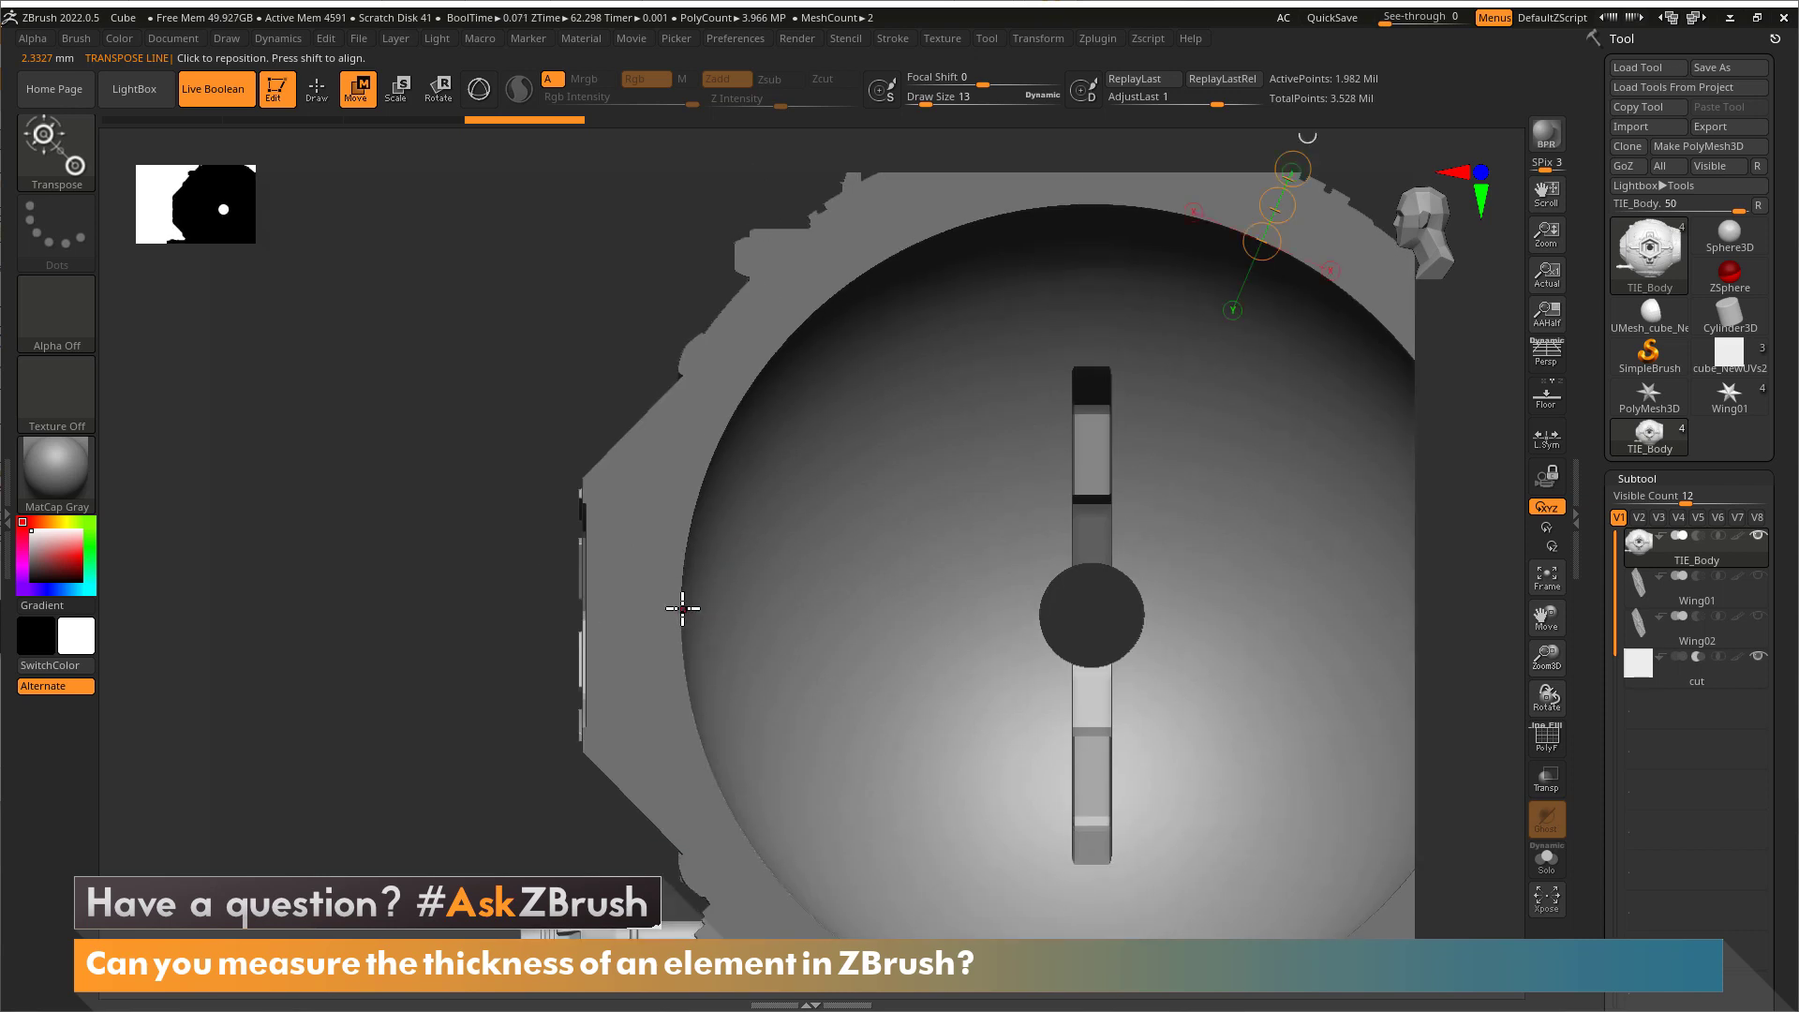
{"action": "mouse_move", "coordinate": [680, 603]}
{"action": "left_mouse_down"}
{"action": "mouse_move", "coordinate": [637, 639]}
{"action": "mouse_move", "coordinate": [581, 614]}
{"action": "mouse_move", "coordinate": [604, 639]}
{"action": "mouse_move", "coordinate": [585, 548]}
{"action": "mouse_move", "coordinate": [598, 604]}
{"action": "left_mouse_up"}
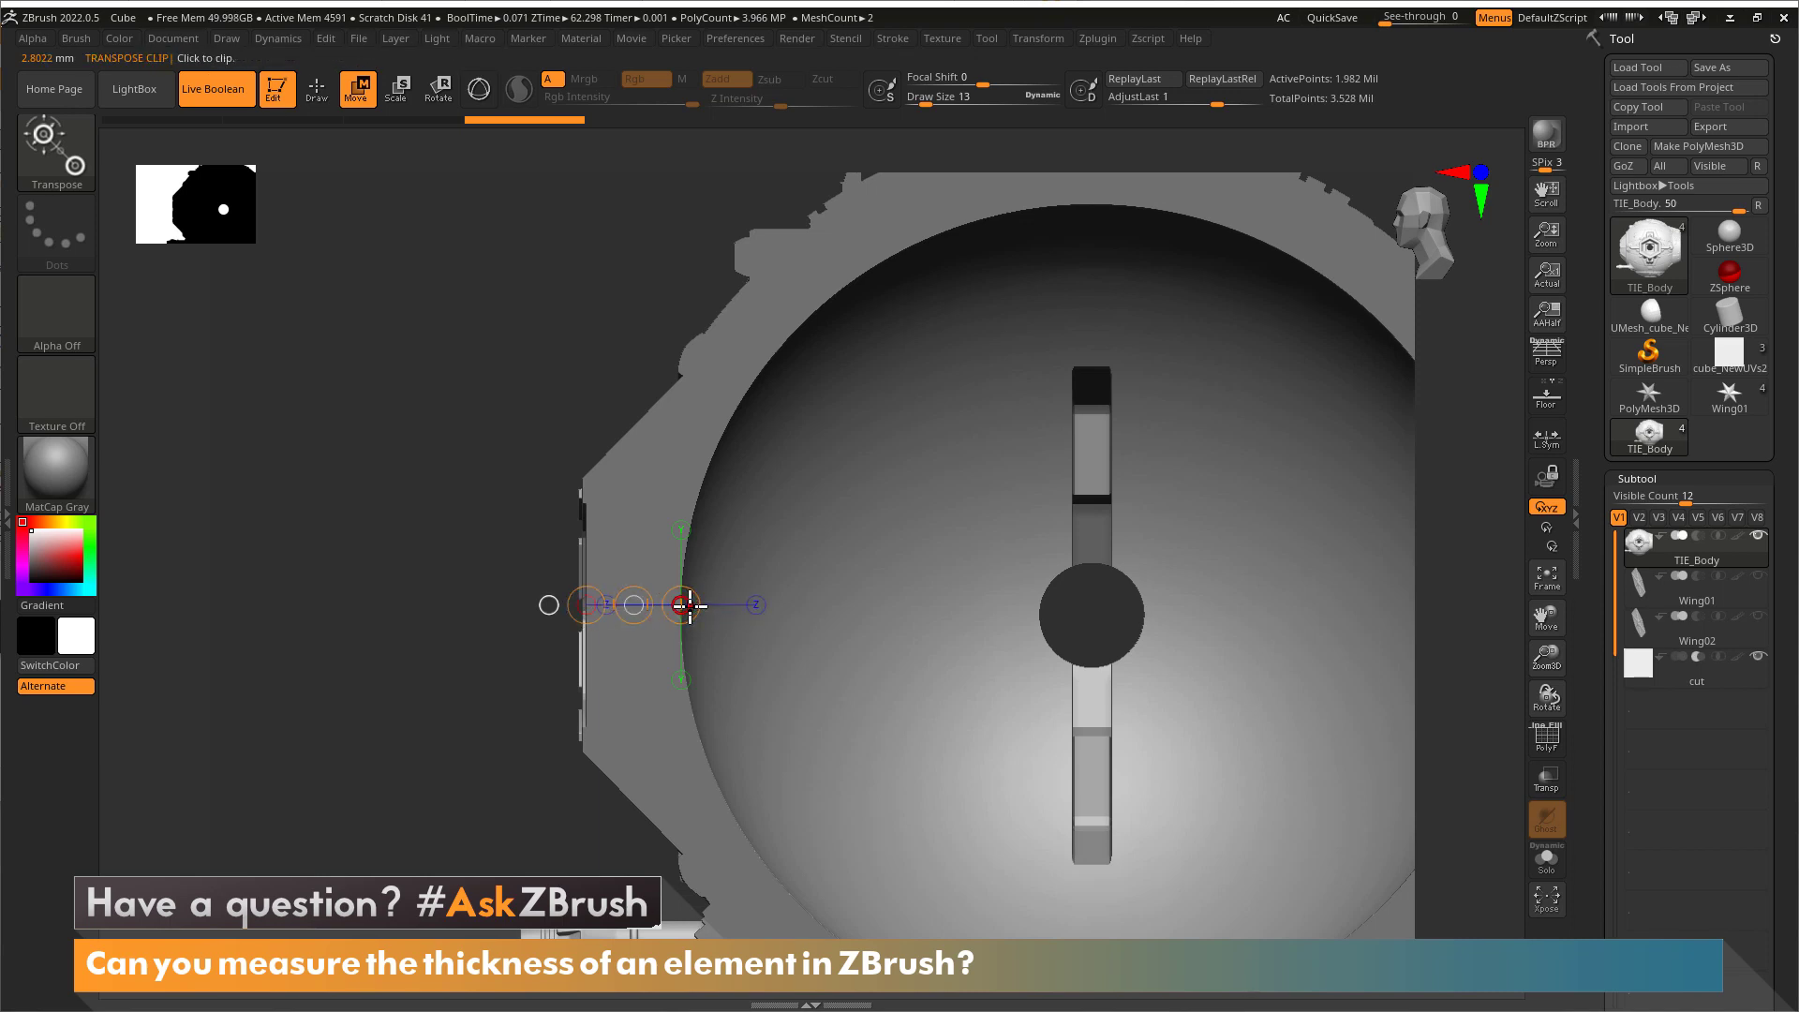
{"action": "right_click_drag", "start_coordinate": [614, 678], "coordinate": [756, 769], "text": "ctrl"}
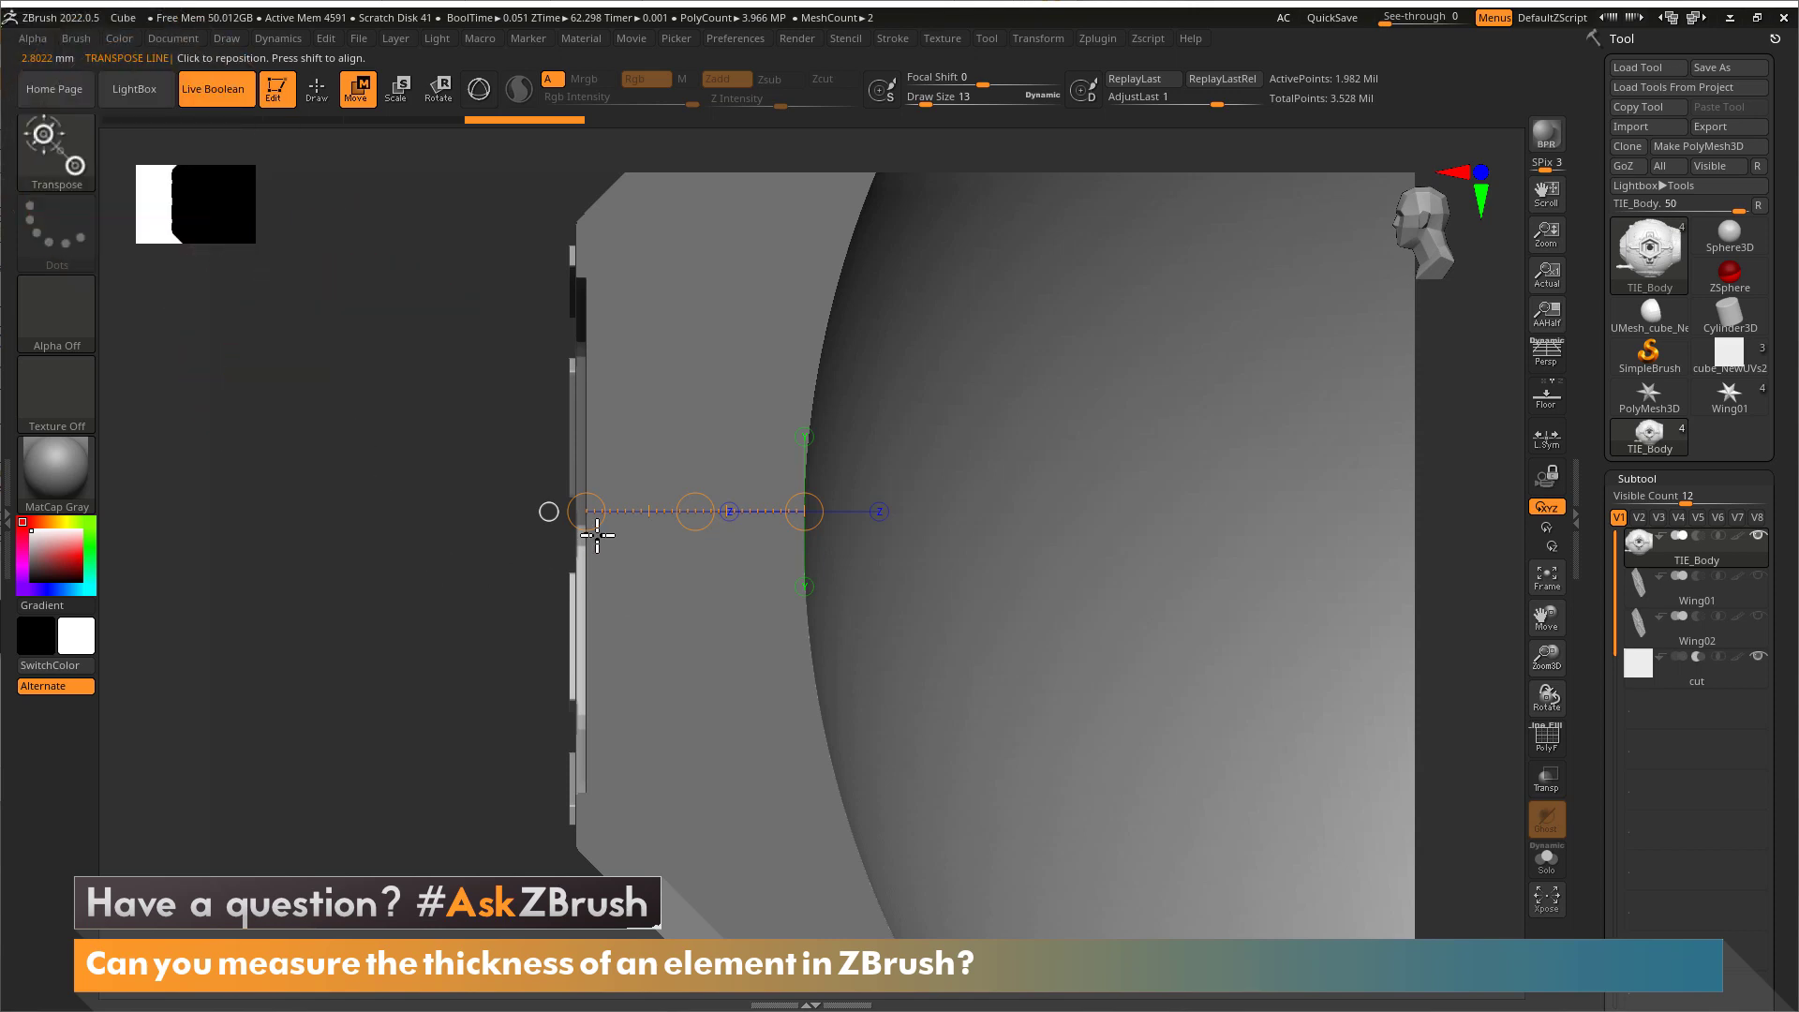
Return to Draw mode and review the unit options in Scale Master with the whole cut body in view.
{"action": "key", "text": "q"}
{"action": "mouse_move", "coordinate": [534, 621]}
{"action": "left_mouse_down"}
{"action": "mouse_move", "coordinate": [301, 514]}
{"action": "mouse_move", "coordinate": [920, 582]}
{"action": "left_mouse_up"}
{"action": "left_click", "coordinate": [1097, 38]}
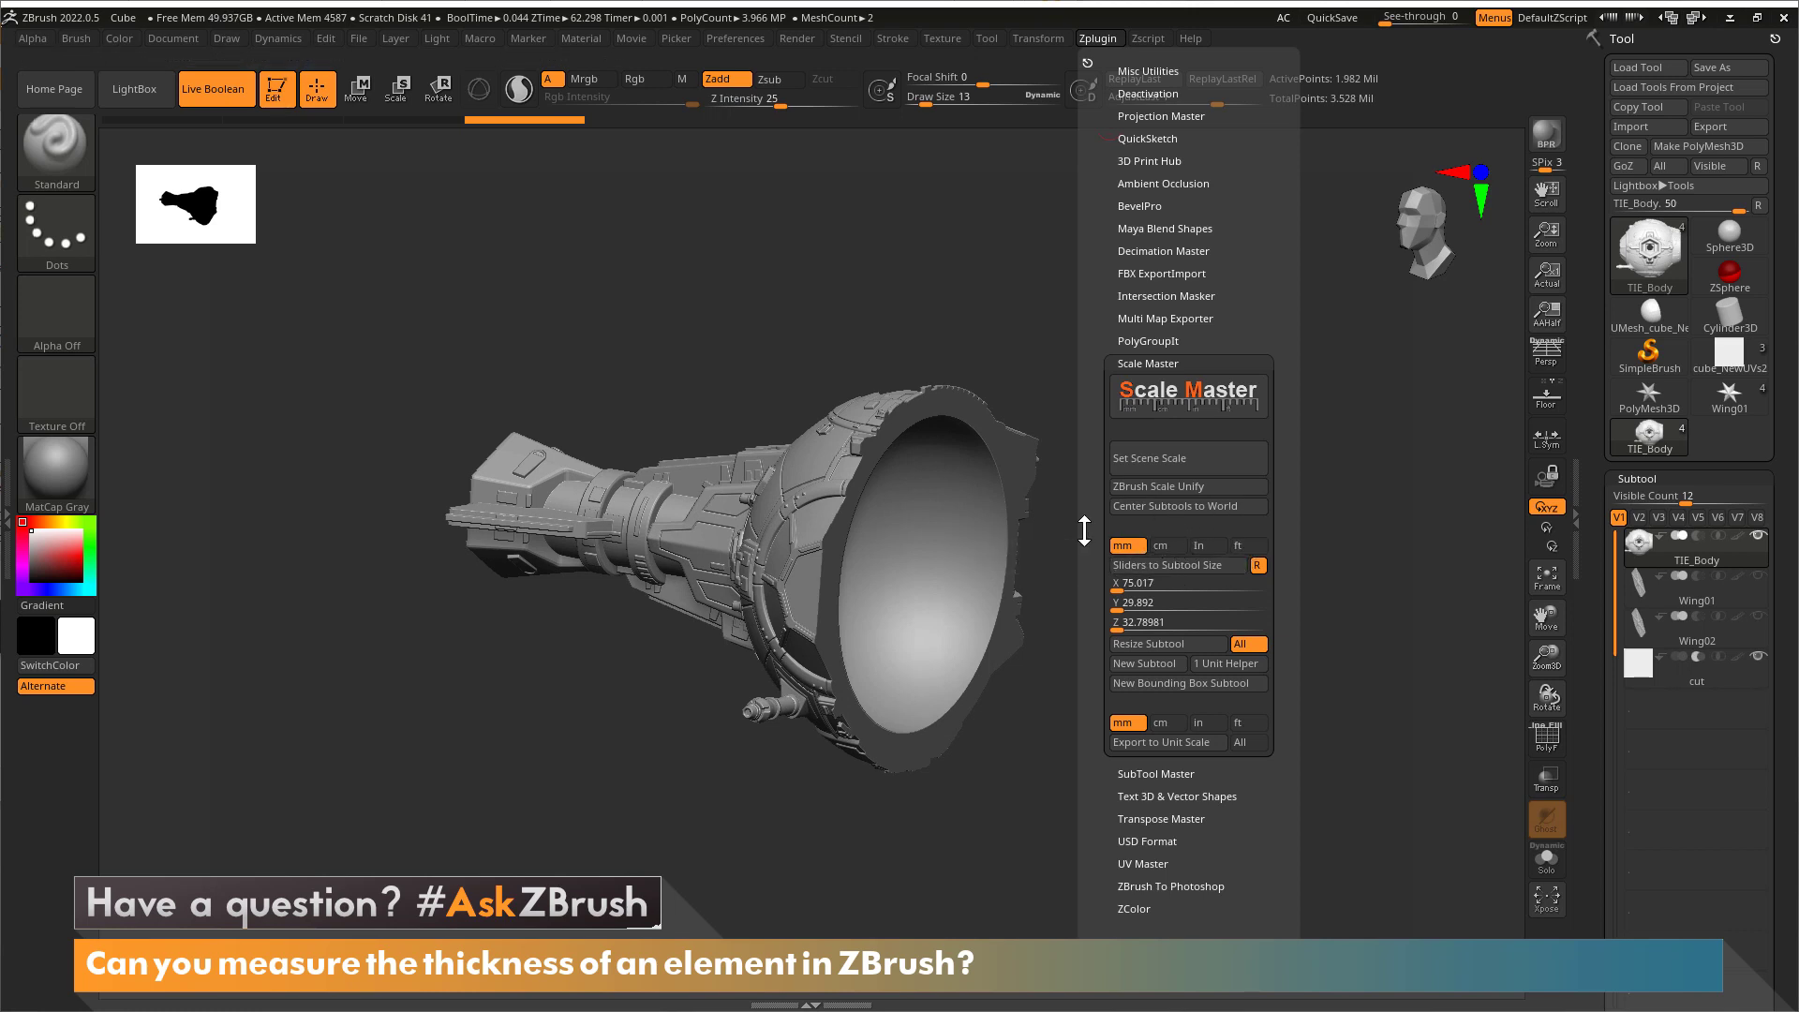
{"action": "left_click", "coordinate": [1142, 554]}
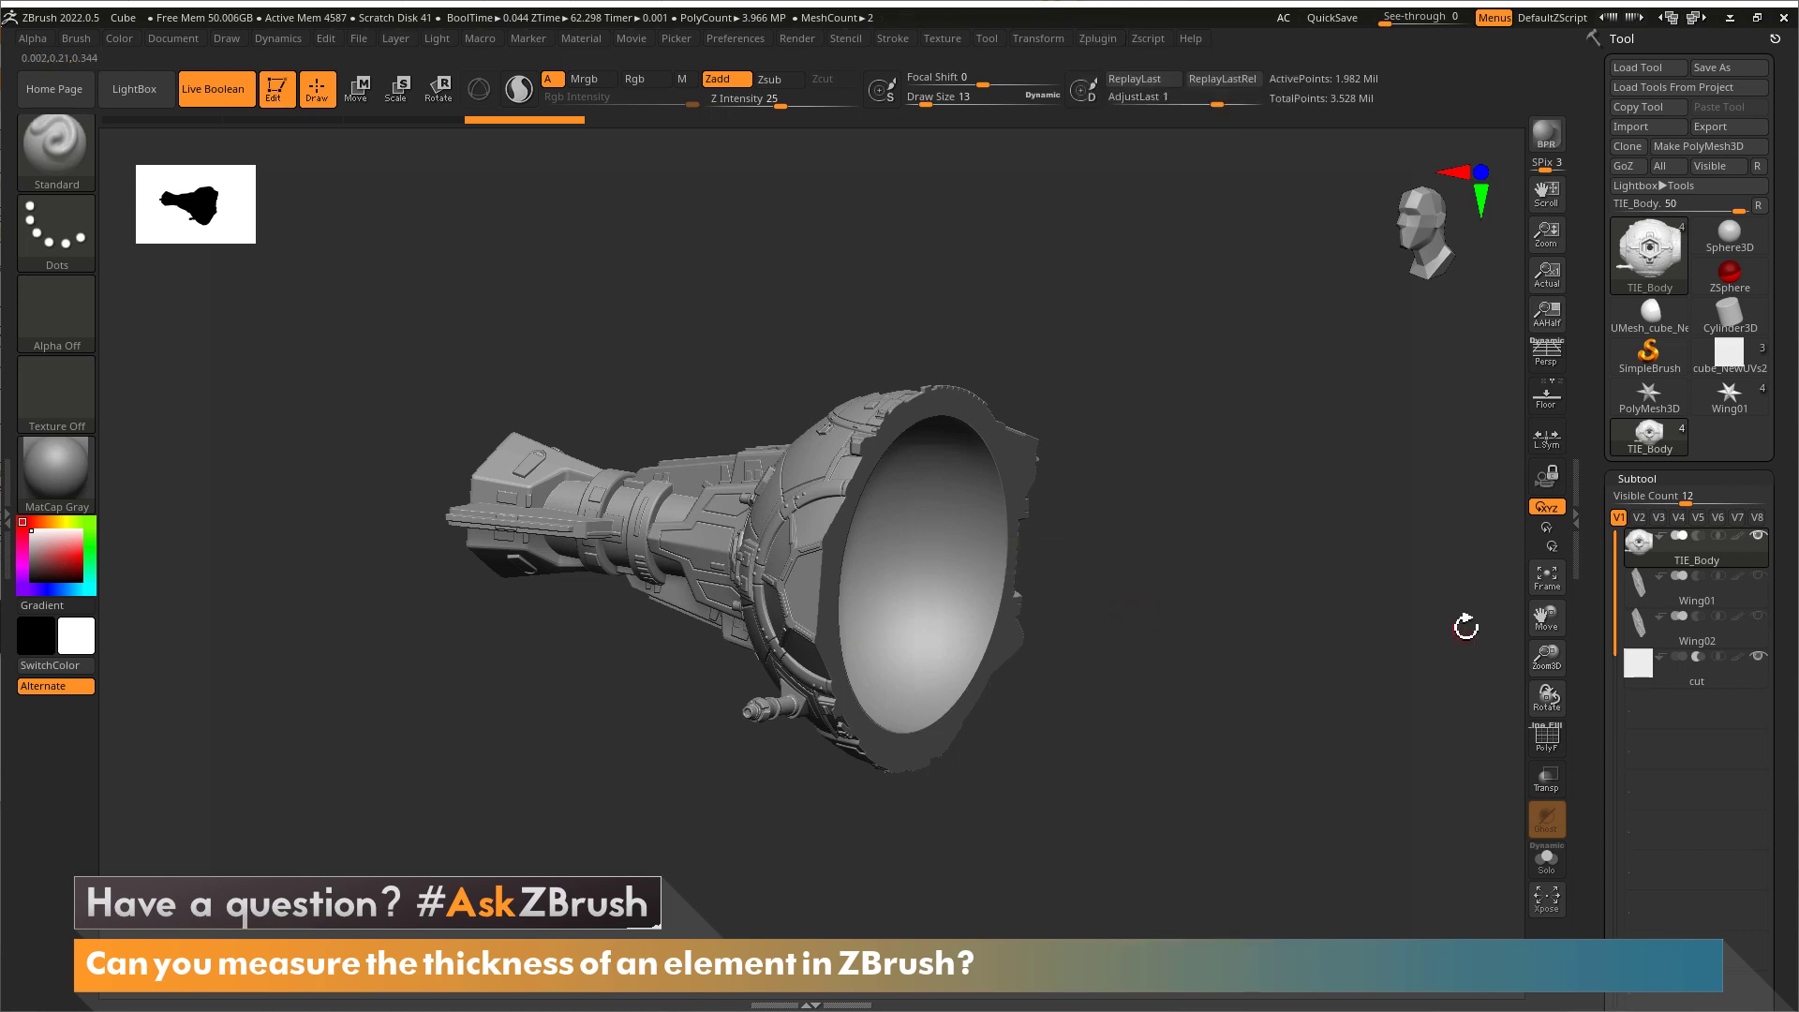